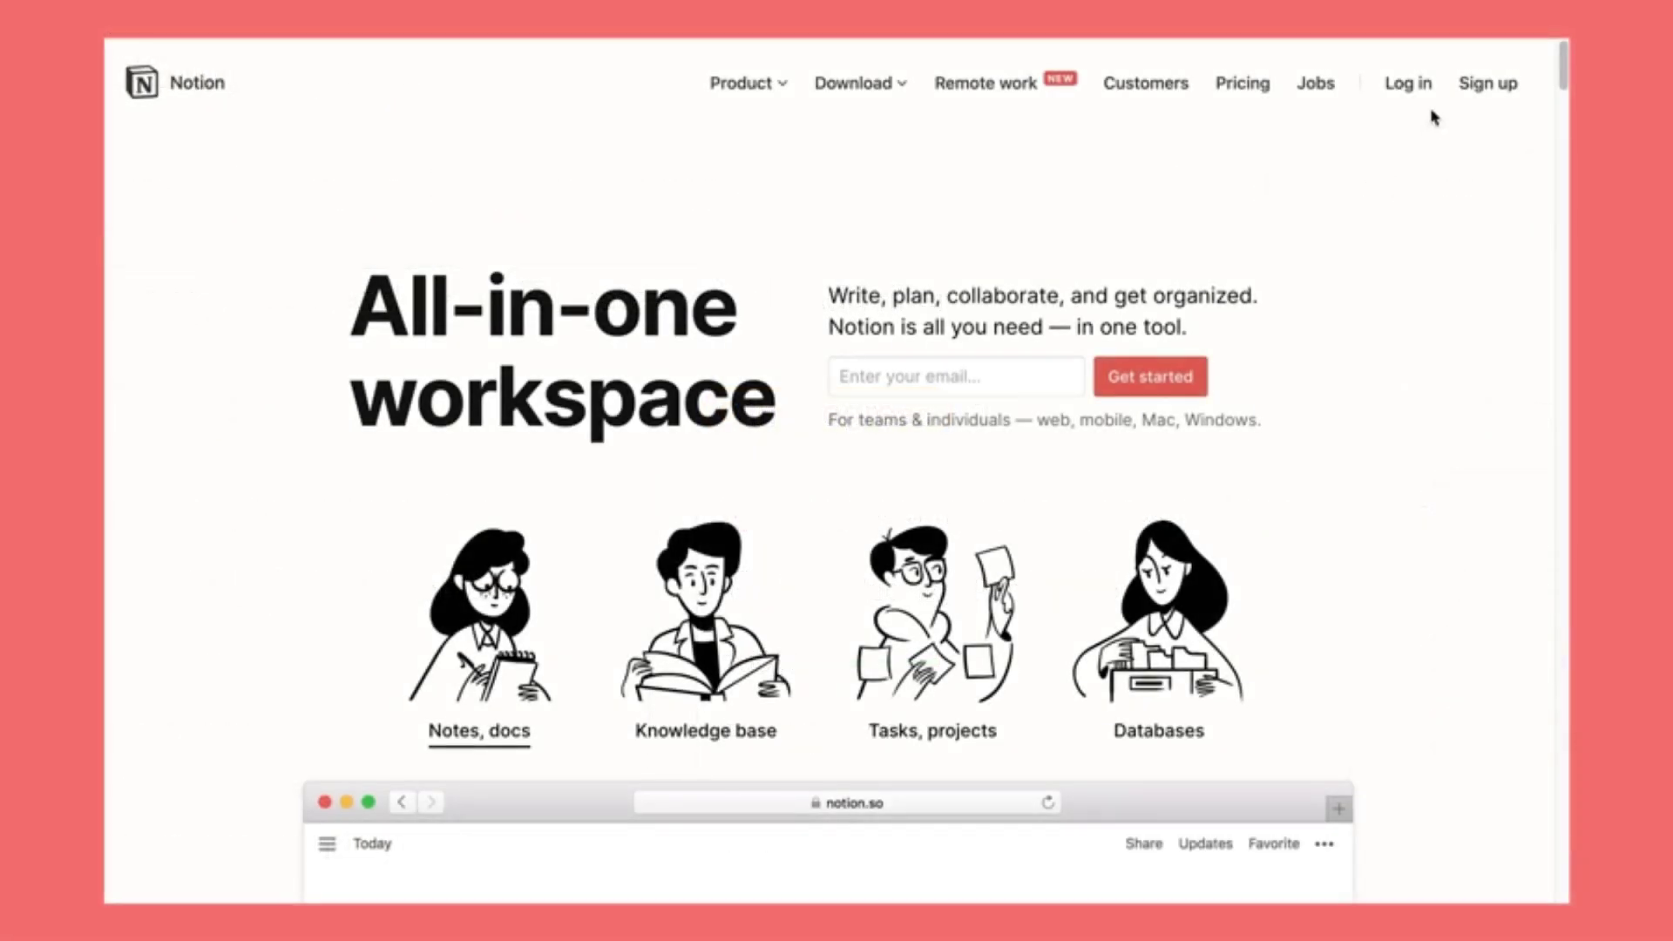
# Start creating a Notion account with Sign up on notion.so.
pyautogui.click(1478, 89)
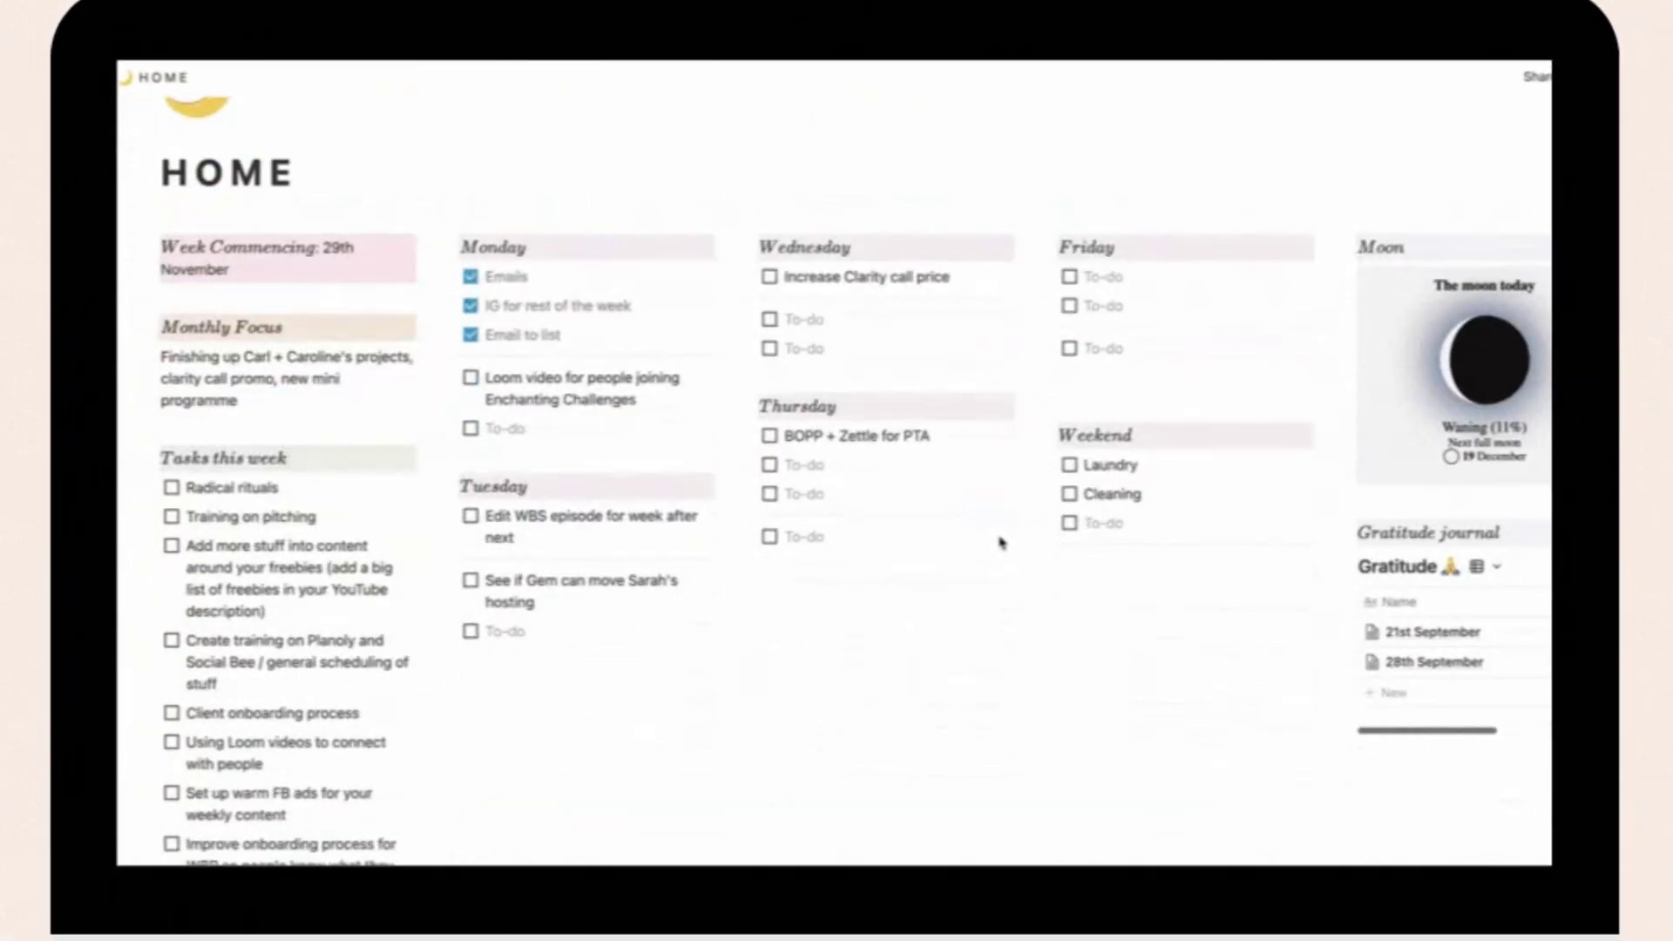
pyautogui.scroll(-2, 1004, 543)
pyautogui.scroll(-5, 1007, 545)
pyautogui.scroll(-2, 1006, 545)
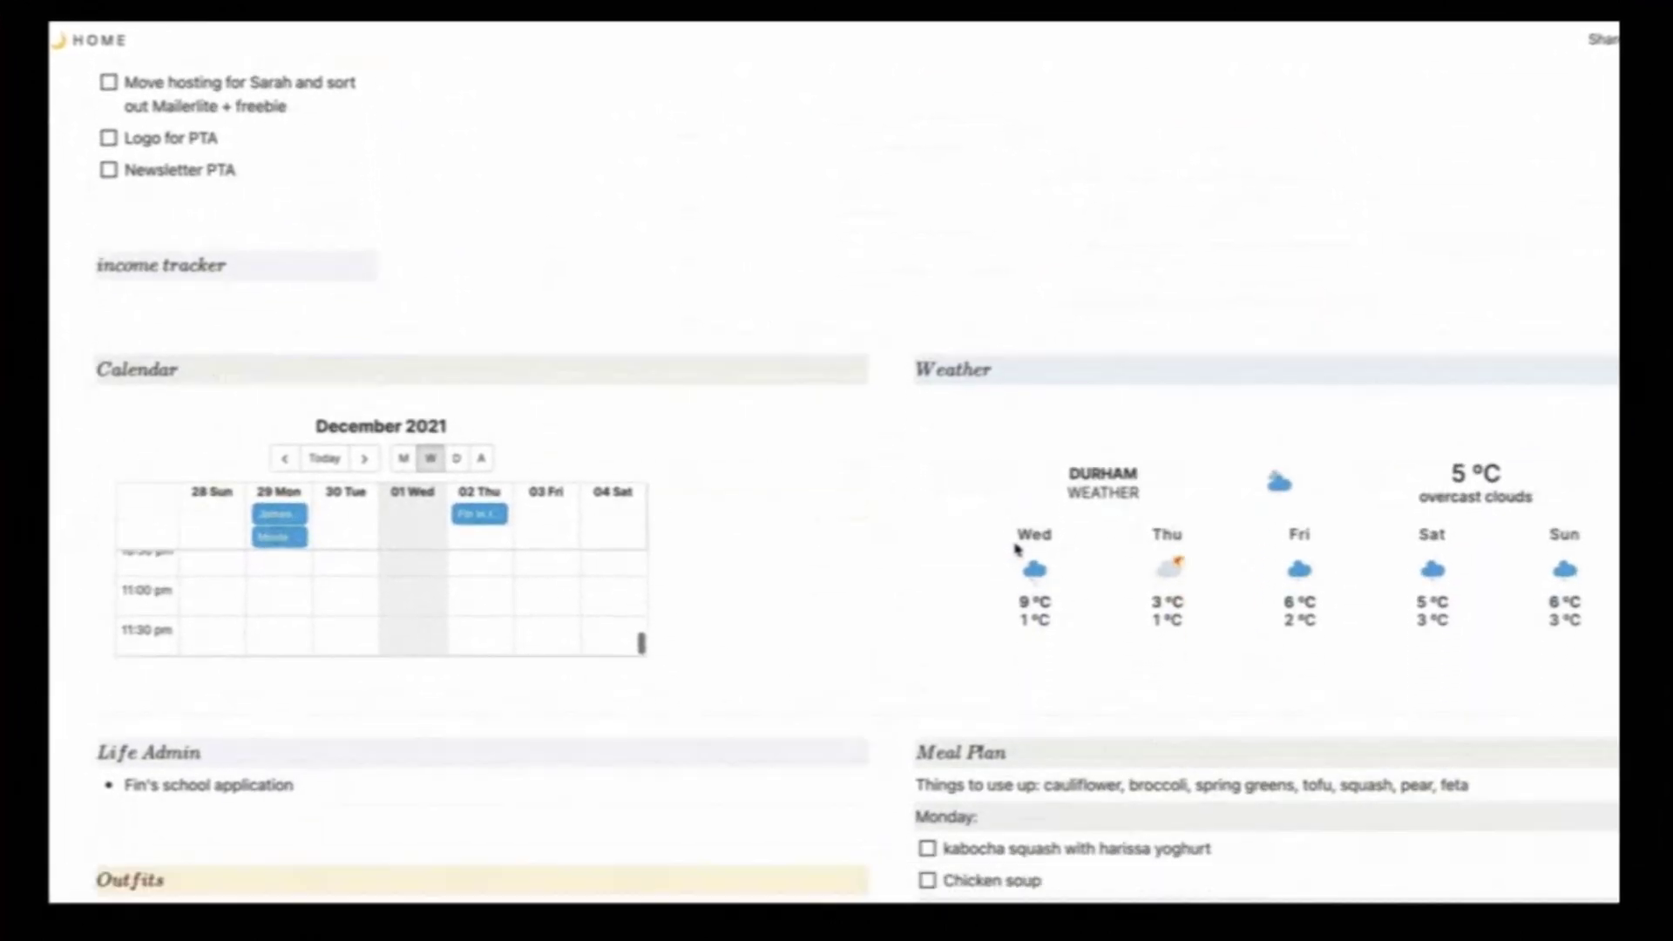
pyautogui.scroll(-3, 1013, 548)
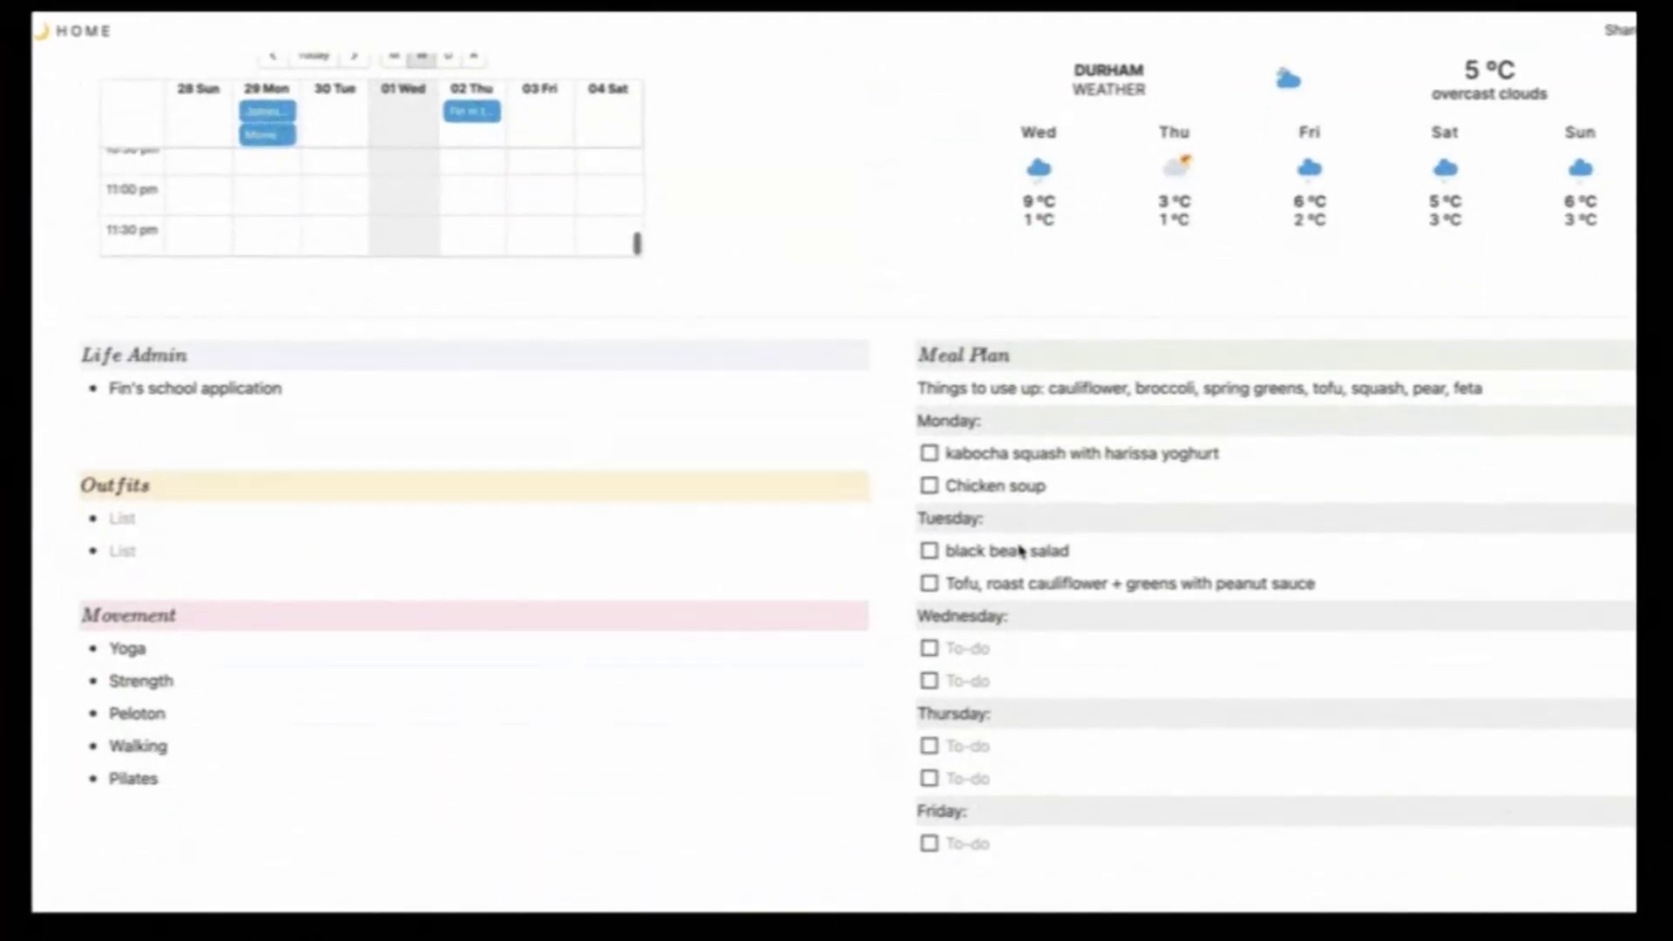
pyautogui.scroll(-1, 1021, 552)
pyautogui.scroll(-5, 1022, 553)
pyautogui.scroll(-3, 1023, 552)
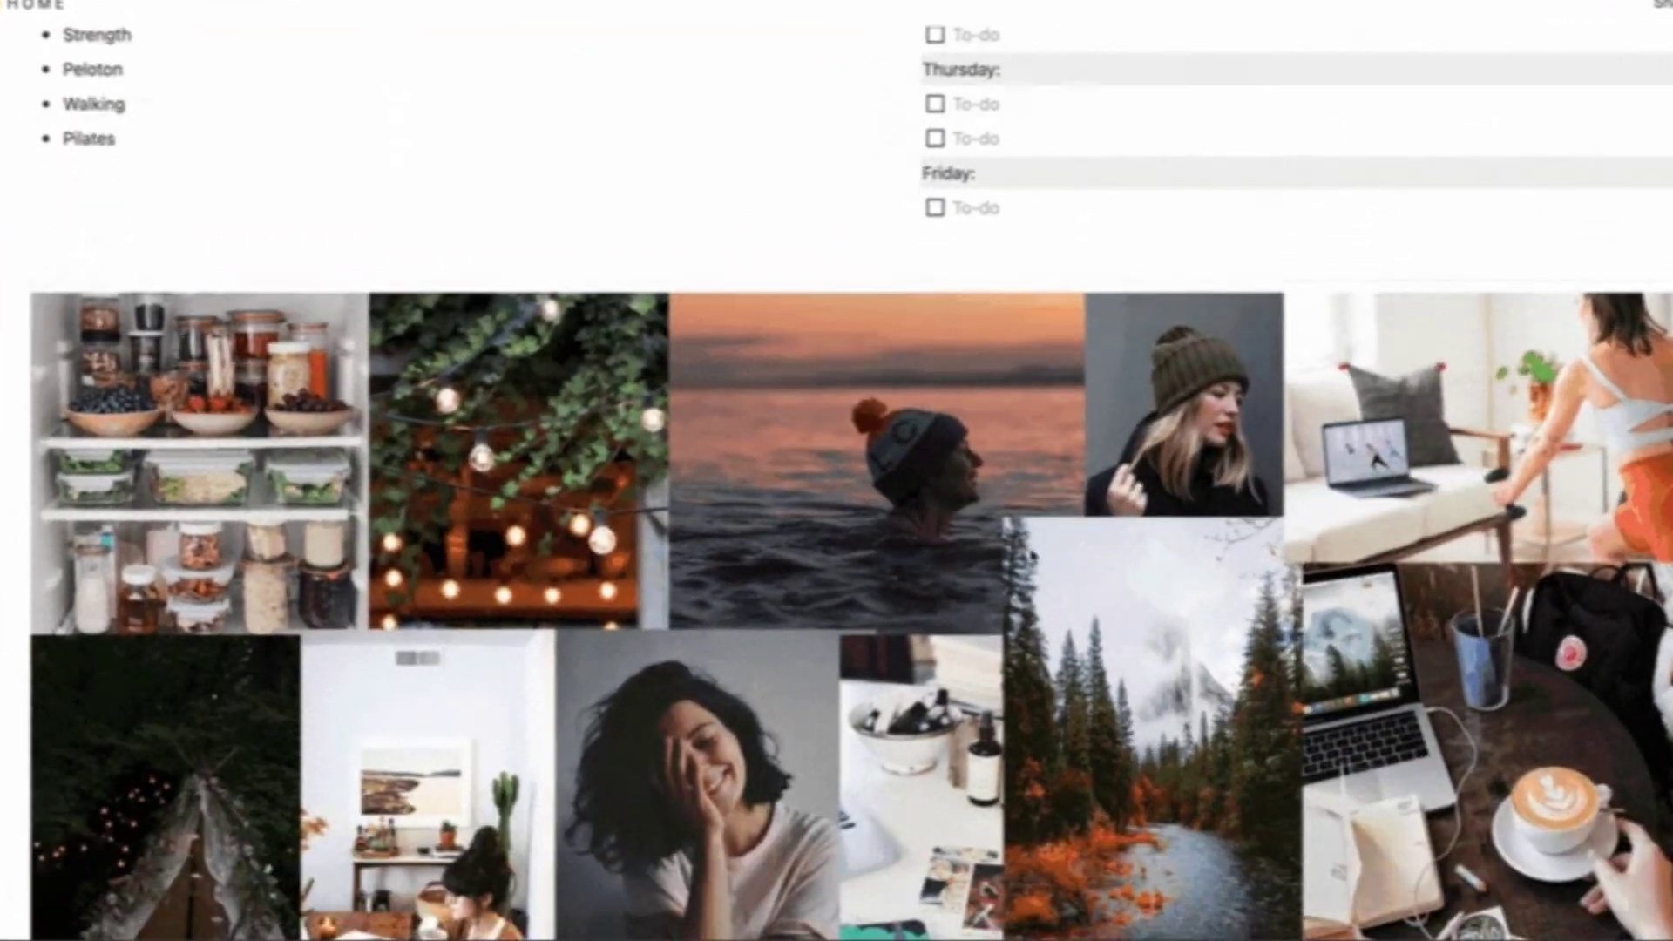
pyautogui.scroll(-7, 1033, 557)
pyautogui.scroll(-5, 1034, 557)
pyautogui.scroll(-4, 1041, 561)
pyautogui.scroll(-4, 1046, 564)
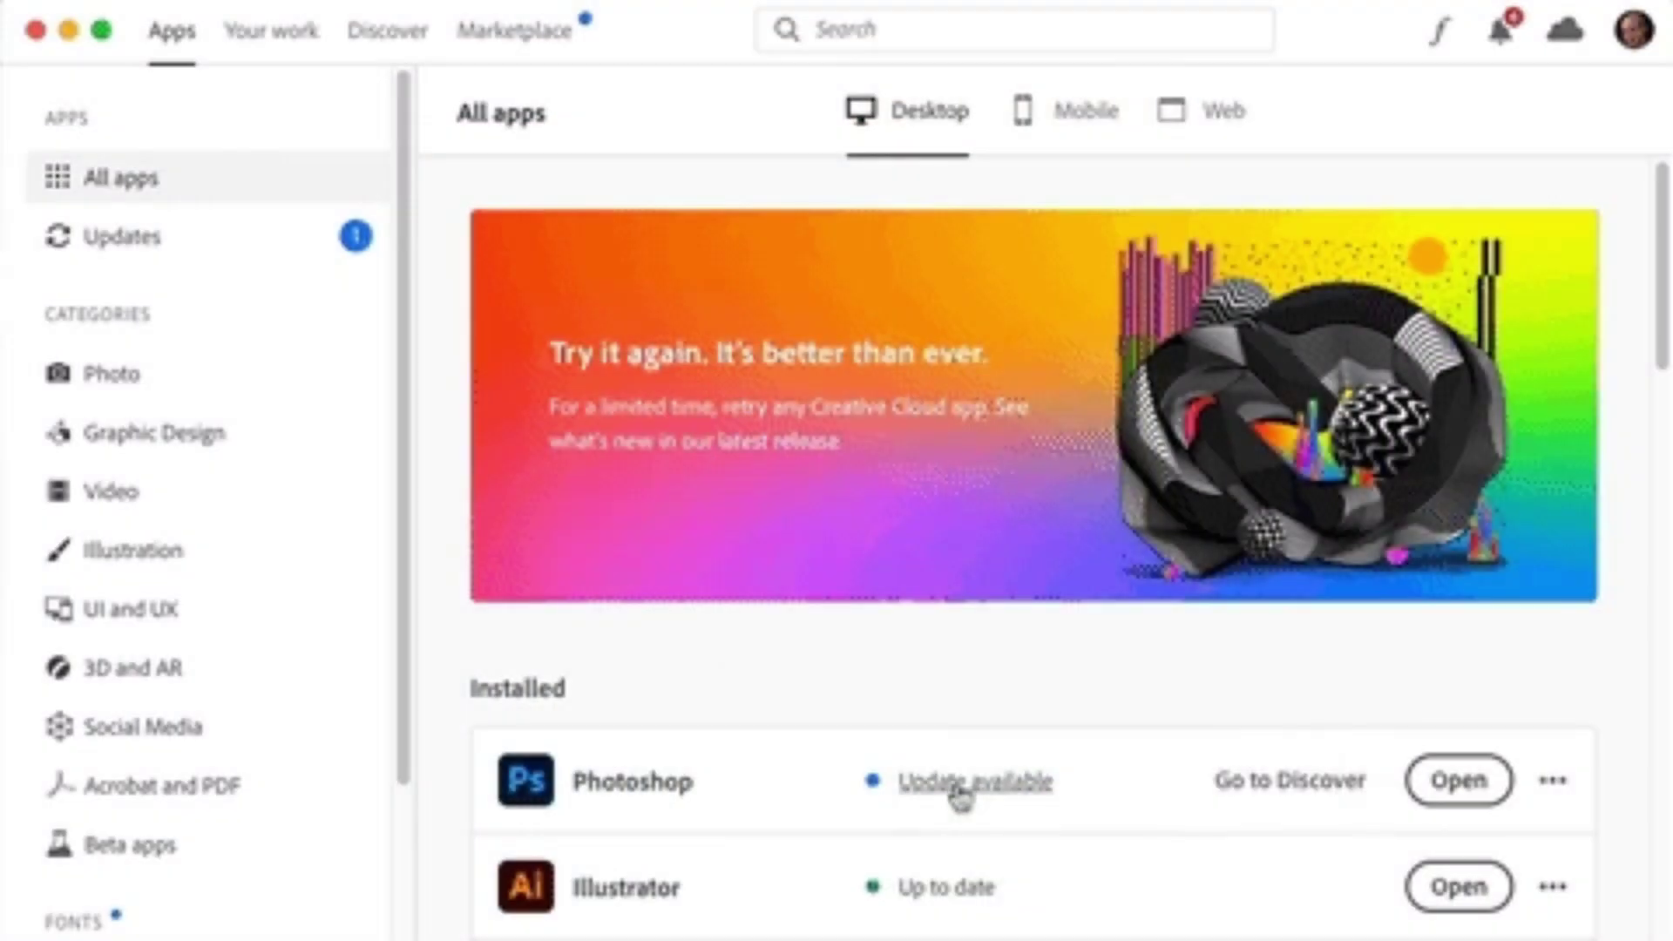
# Update Photoshop to v22.0 from the Creative Cloud Updates list.
pyautogui.click(957, 785)
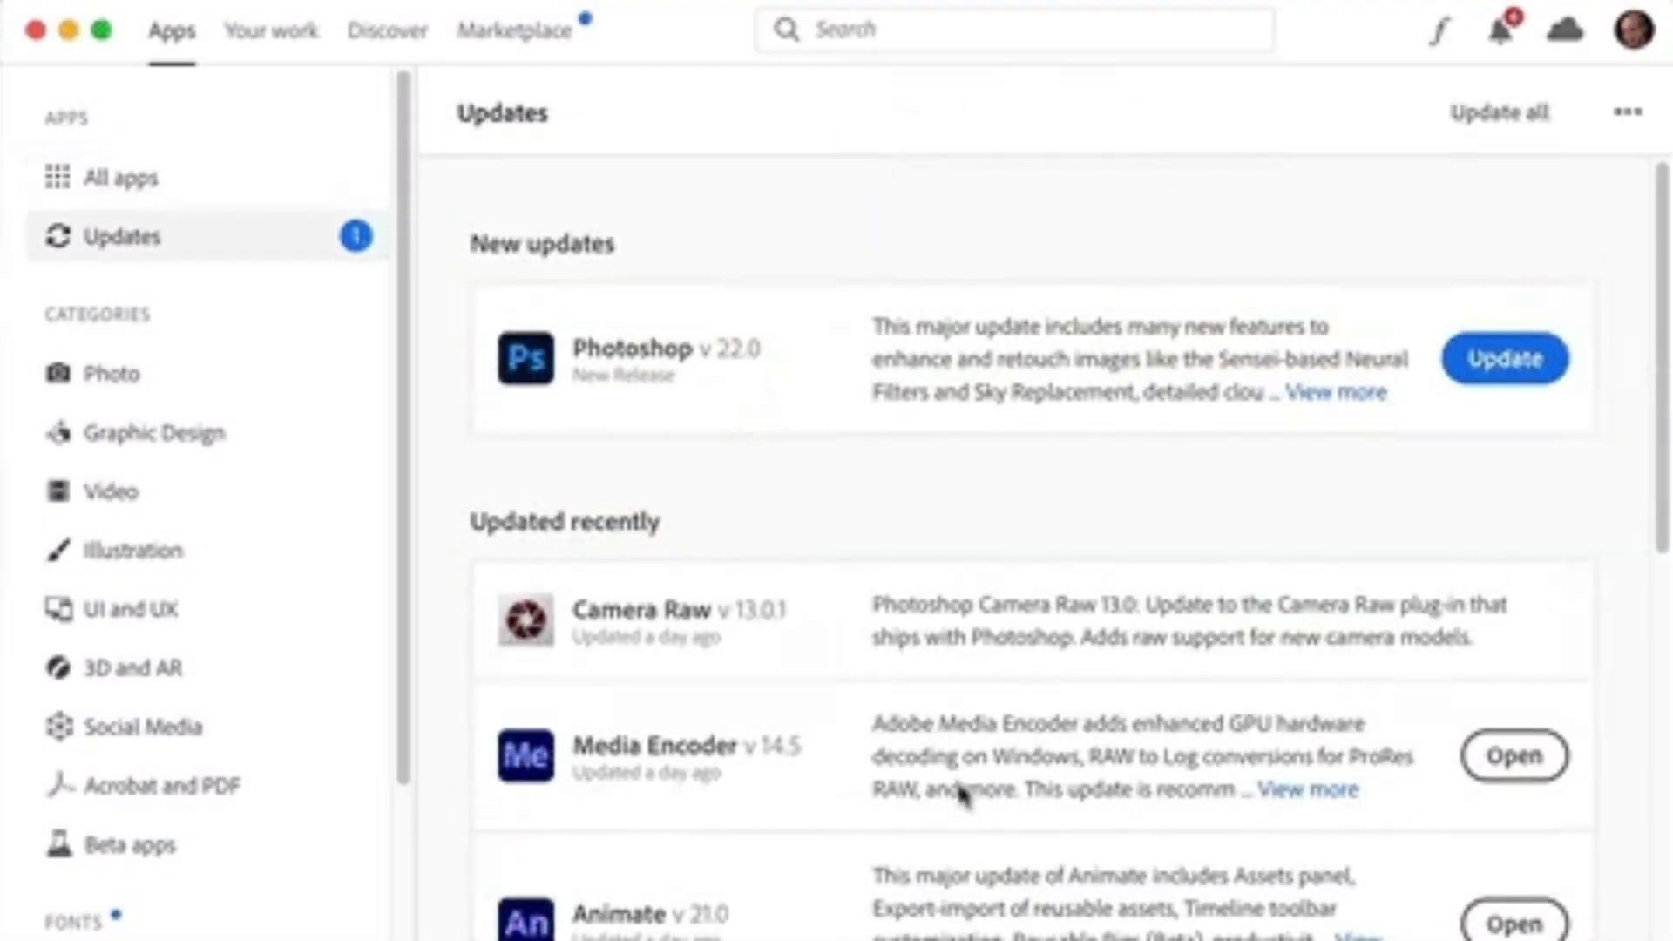
pyautogui.click(1523, 365)
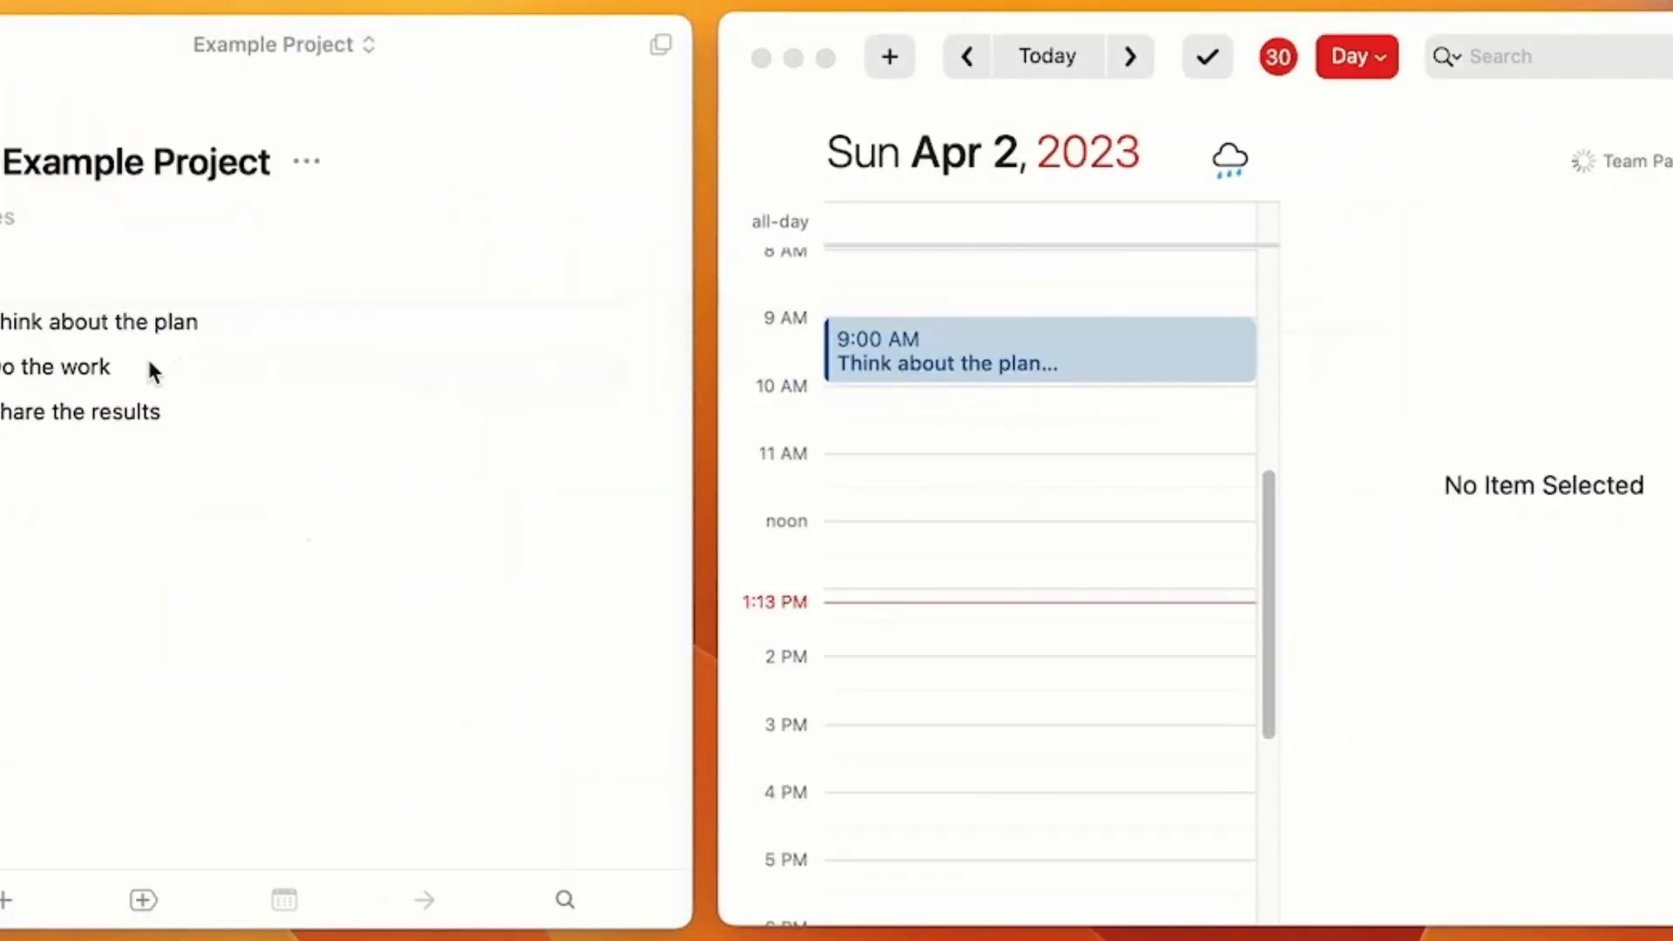
# Schedule 'Do the work' at 11:00 AM and 'Share the results' around 1:15 PM.
pyautogui.moveTo(449, 429)
pyautogui.mouseDown()
pyautogui.moveTo(1060, 471)
pyautogui.moveTo(1046, 478)
pyautogui.mouseUp()
pyautogui.moveTo(161, 415); pyautogui.dragTo(1026, 616)
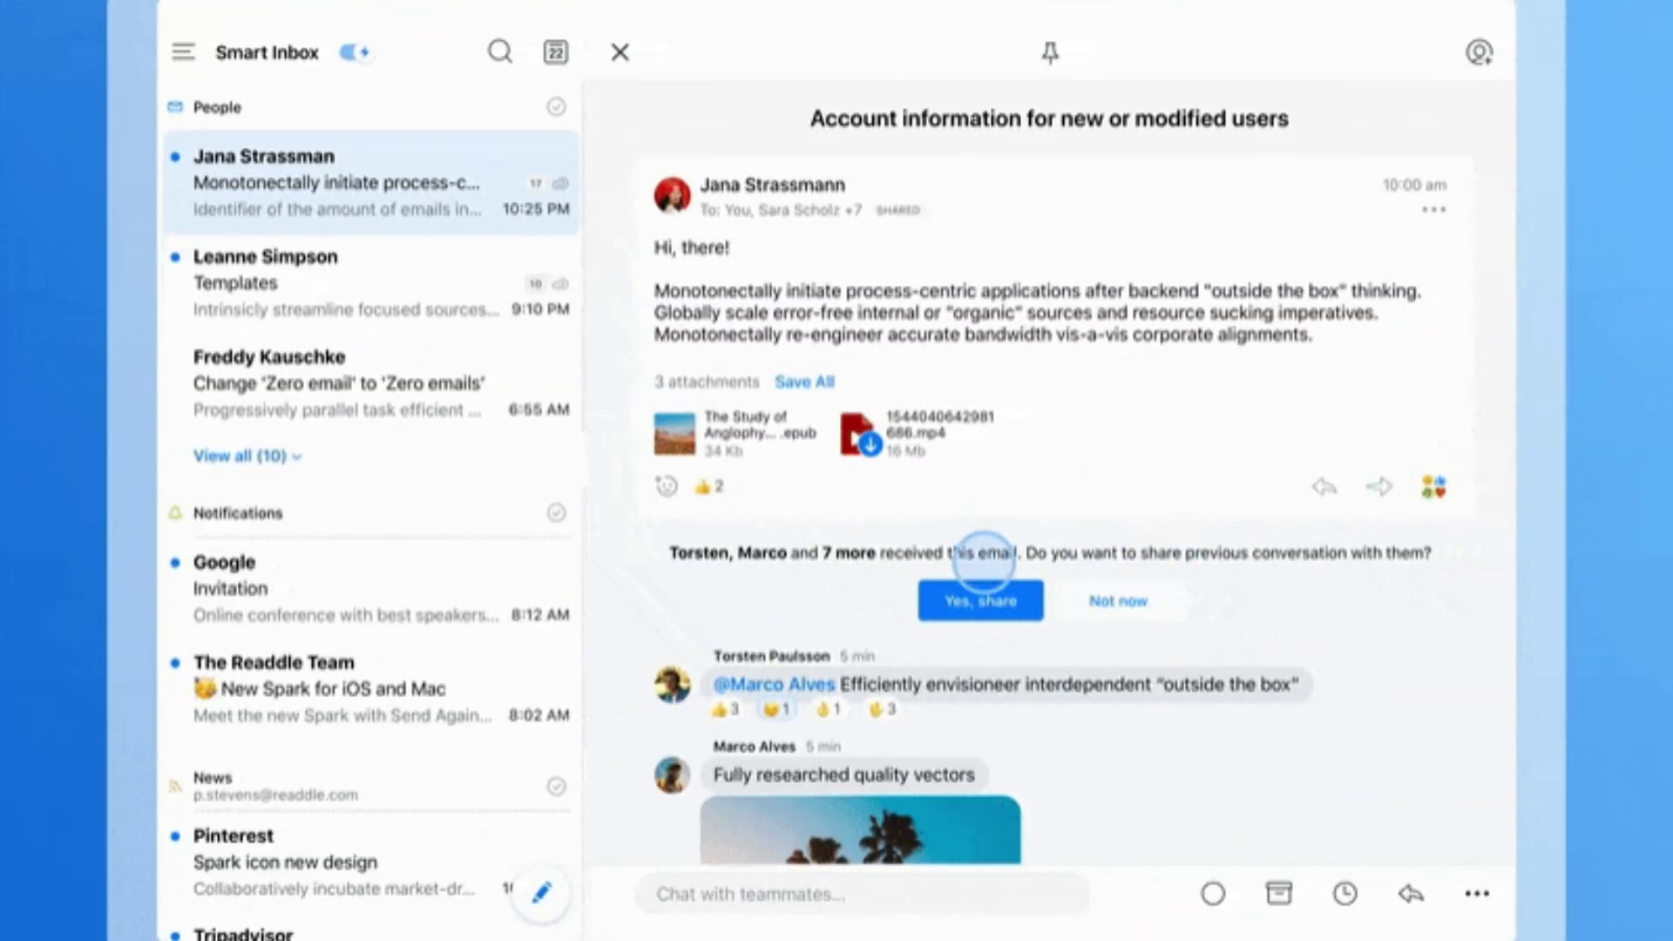
pyautogui.scroll(-1, 456, 476)
pyautogui.scroll(-4, 444, 466)
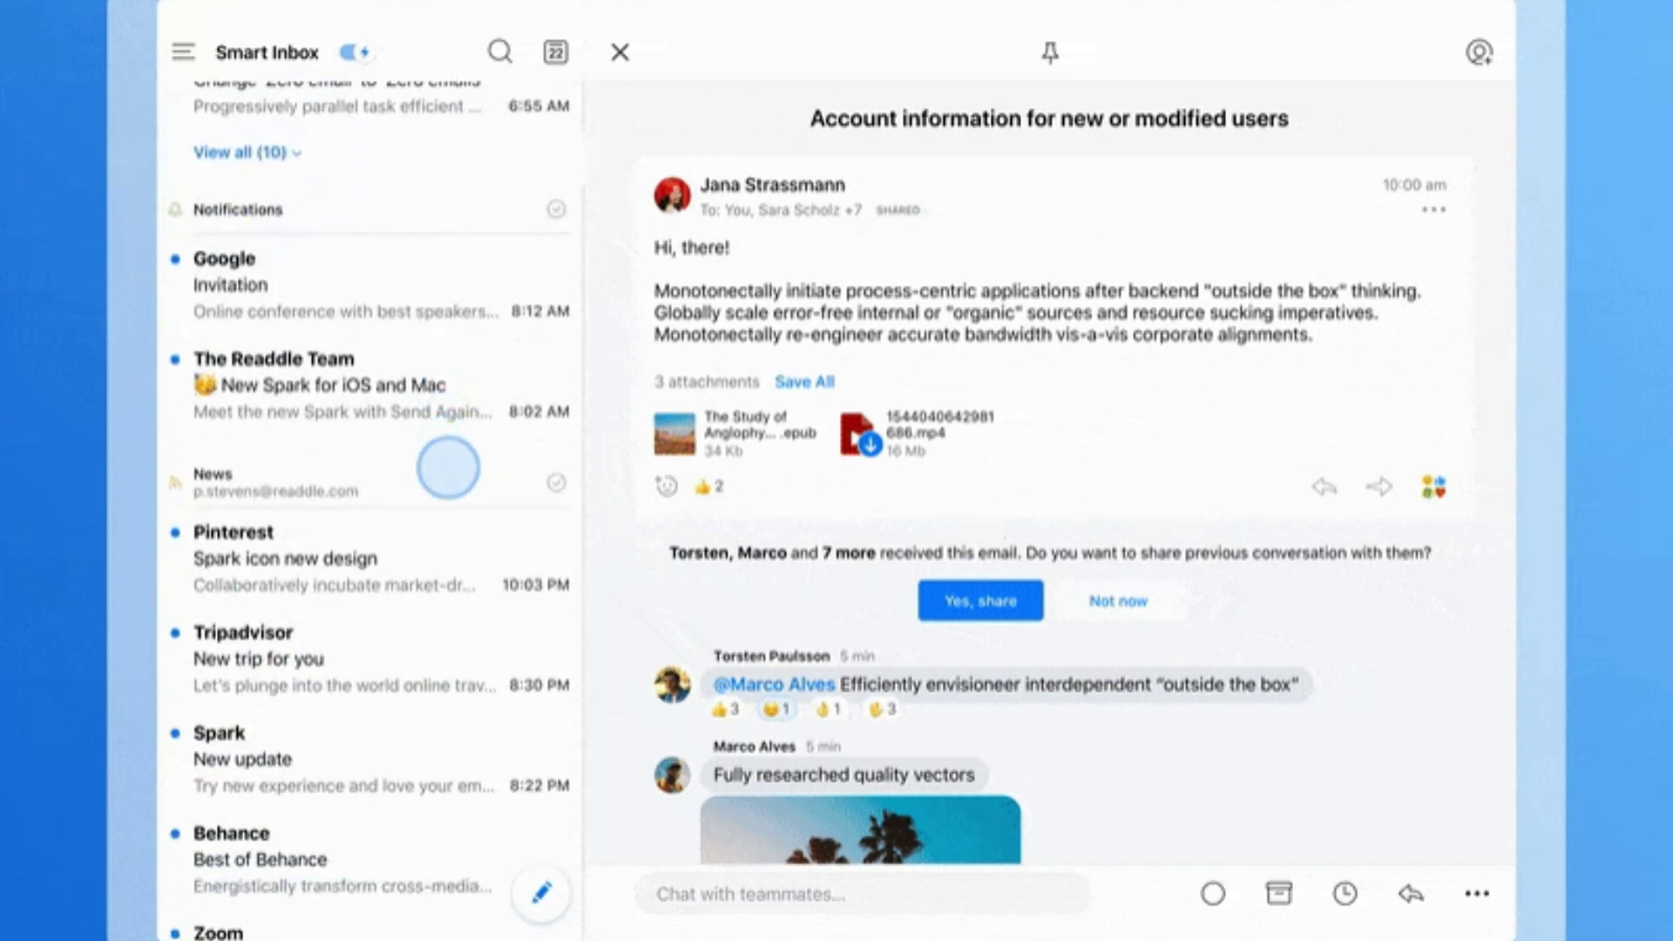
pyautogui.scroll(-3, 449, 466)
pyautogui.scroll(1, 448, 467)
pyautogui.scroll(4, 448, 467)
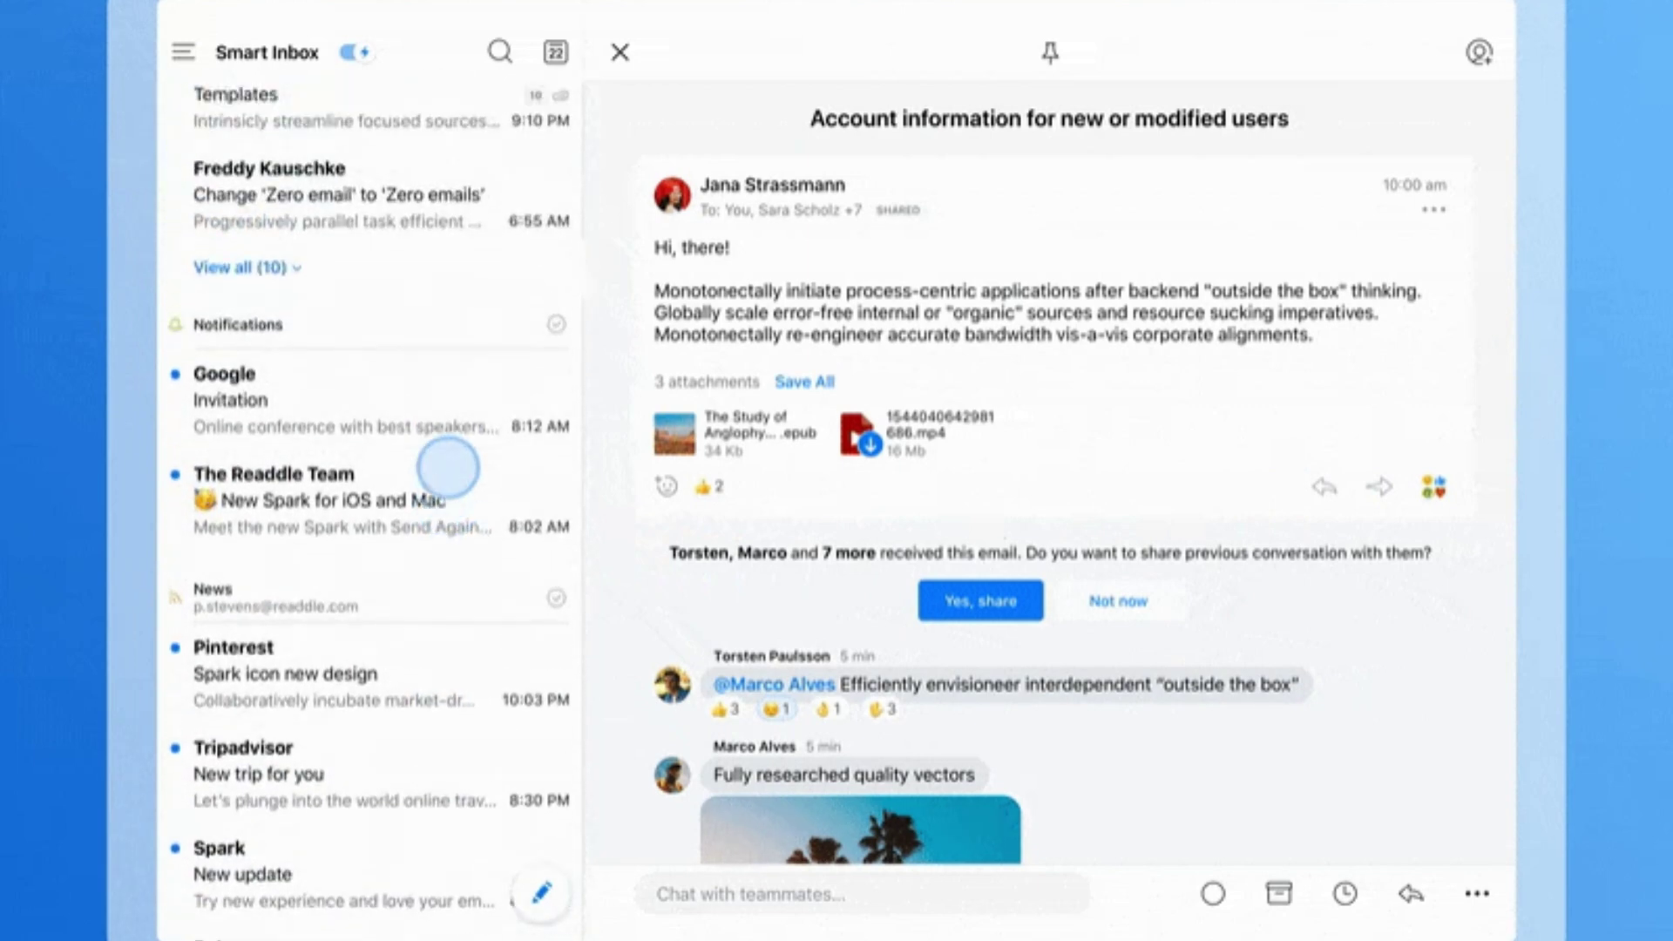
pyautogui.scroll(3, 448, 466)
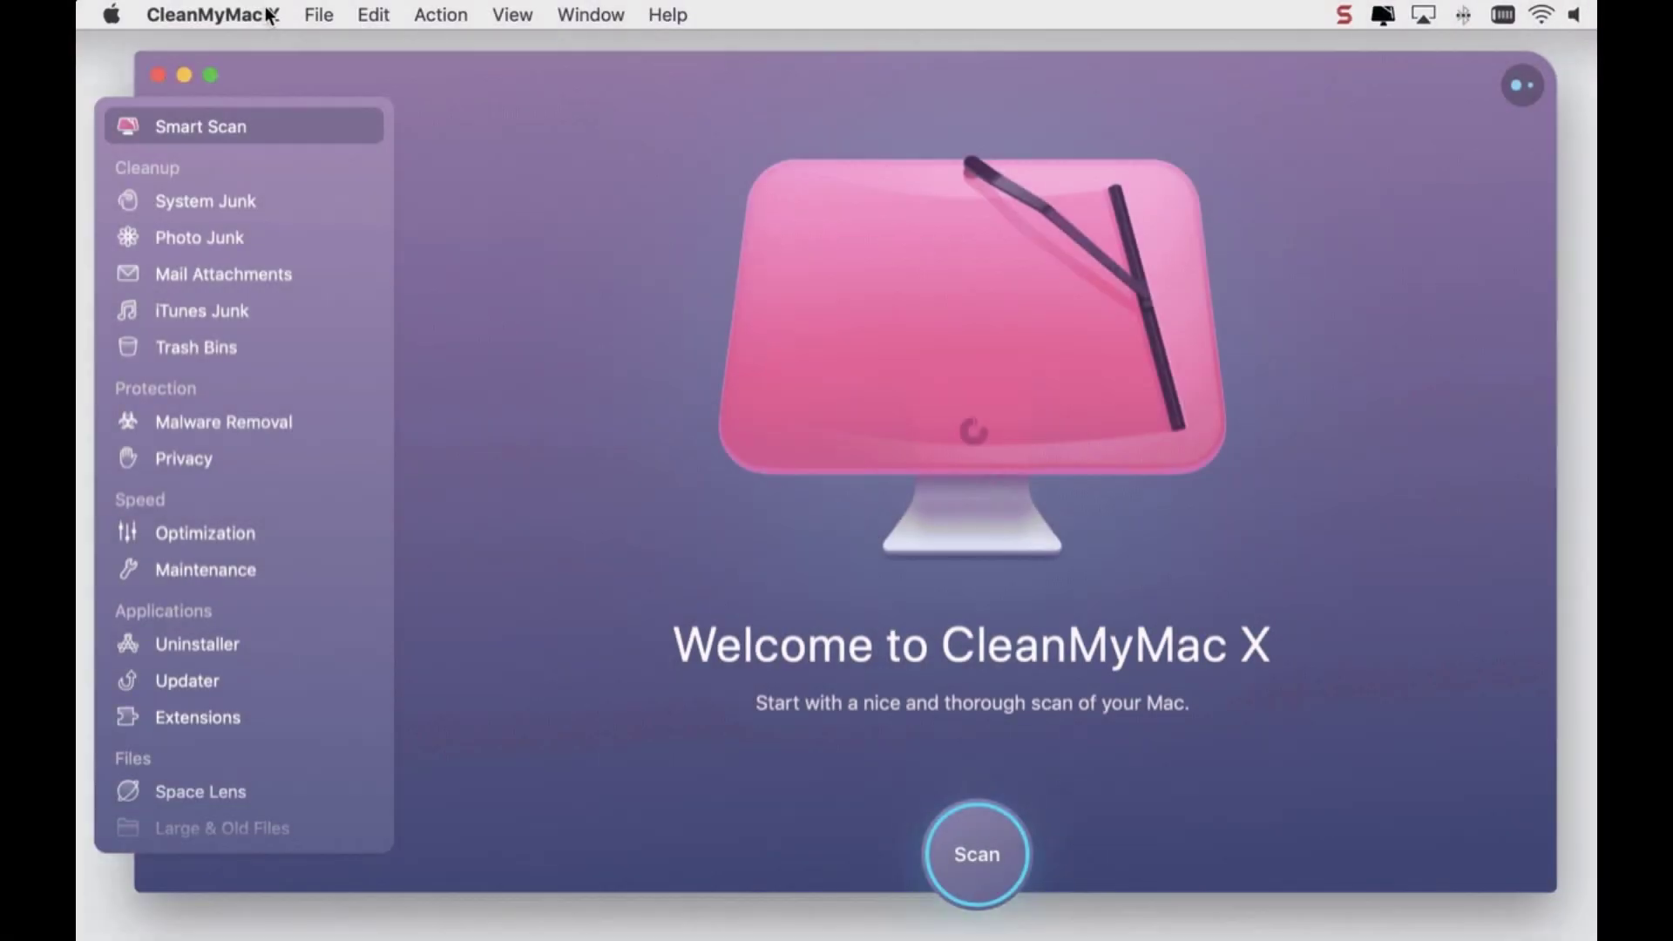
# Disable weekly Smart Scan reminders, set the free-space warning to 50 GB, and adjust the junk-size threshold.
pyautogui.click(267, 16)
pyautogui.click(253, 86)
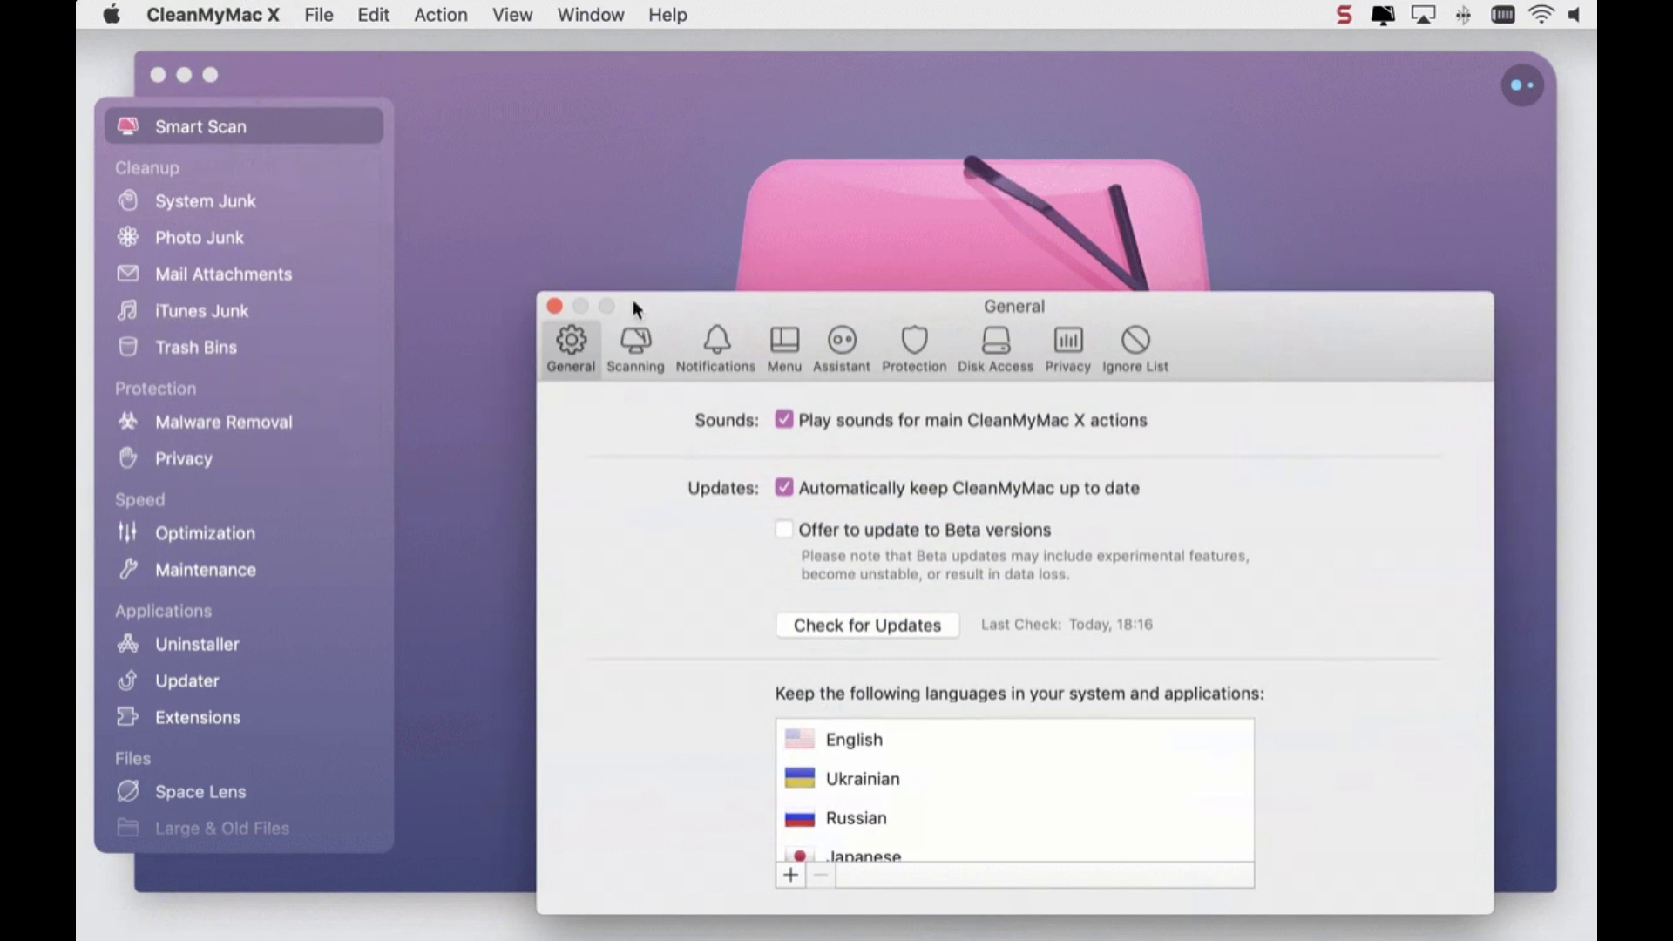
pyautogui.moveTo(633, 299); pyautogui.dragTo(603, 138)
pyautogui.click(639, 172)
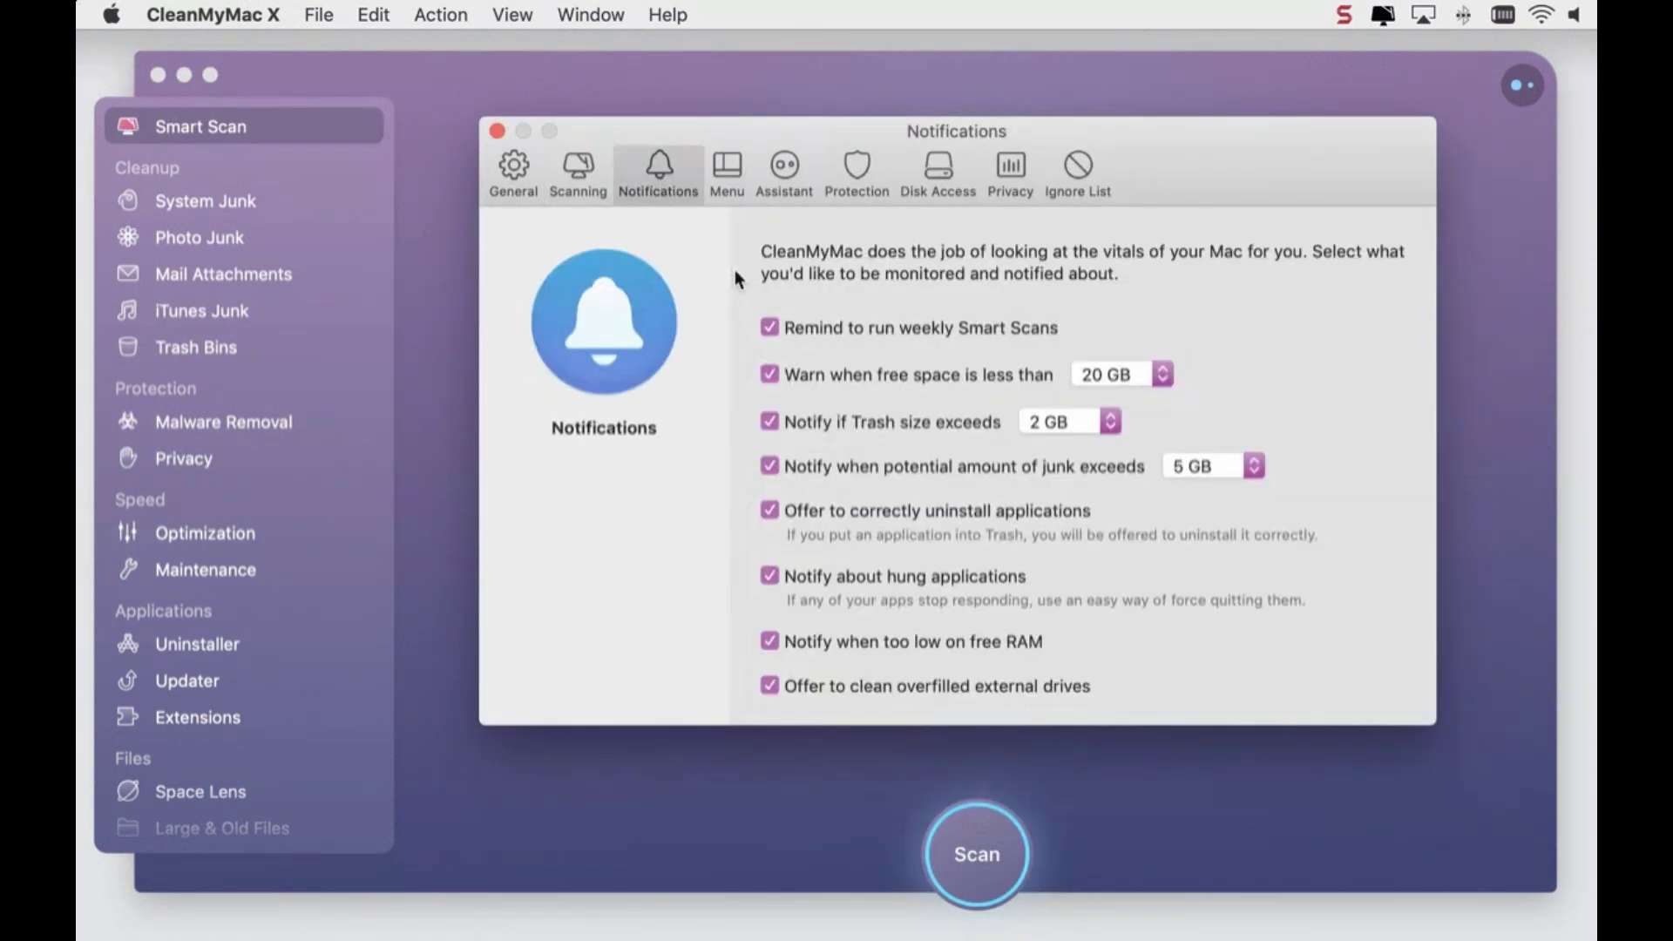
pyautogui.click(769, 326)
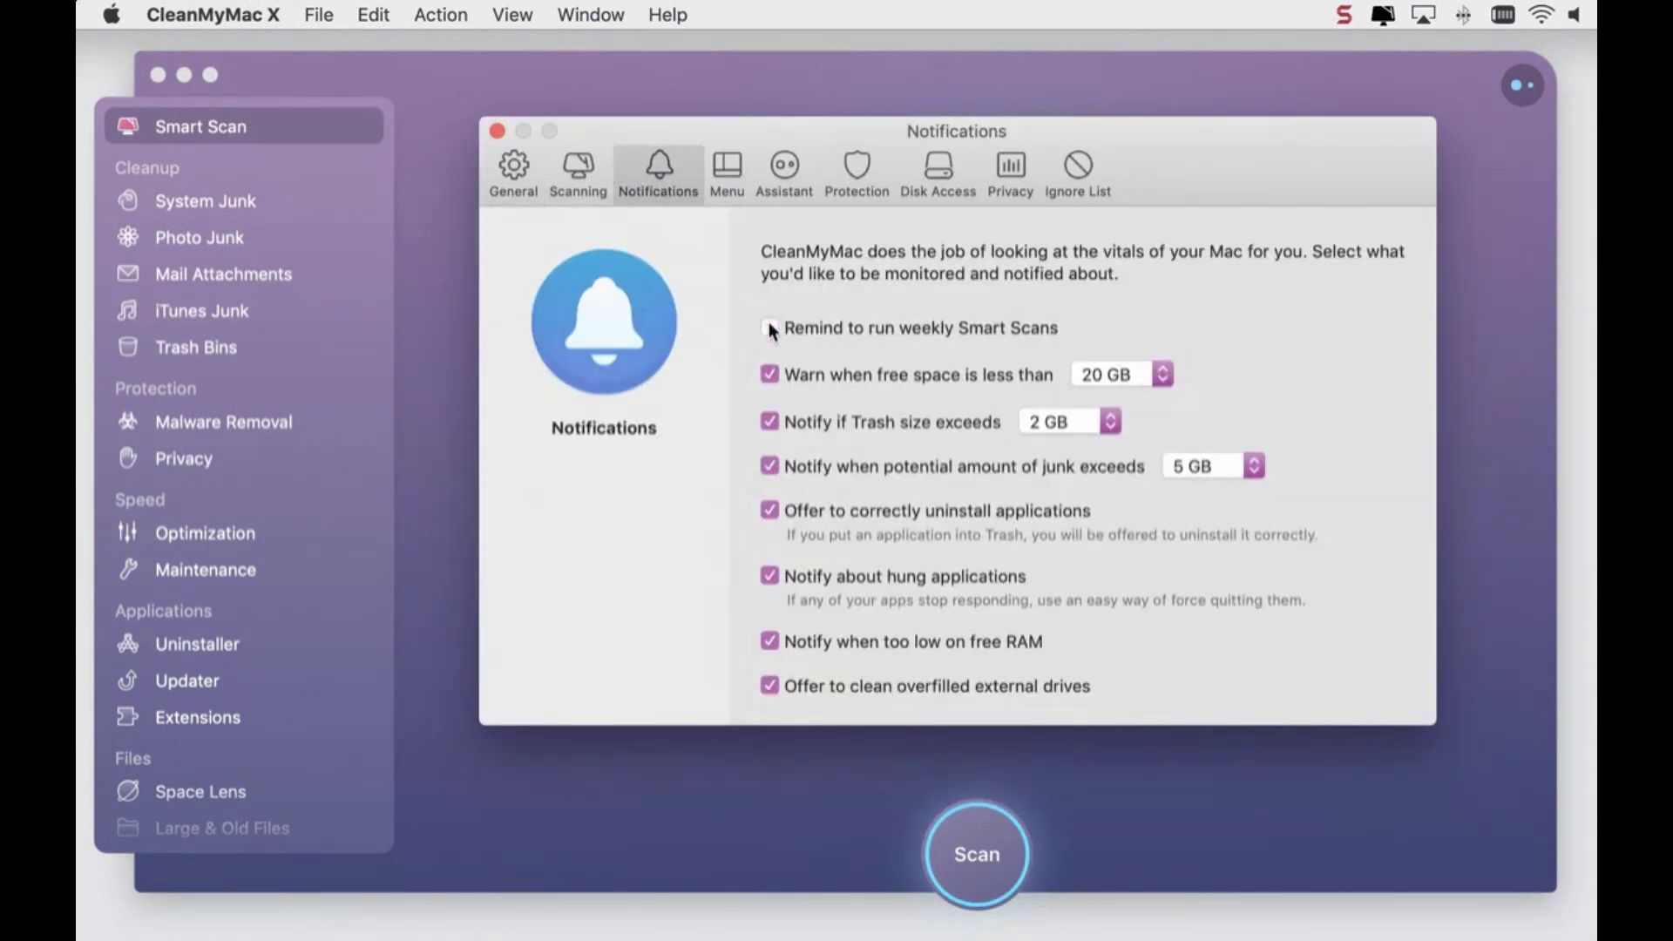
pyautogui.click(1099, 373)
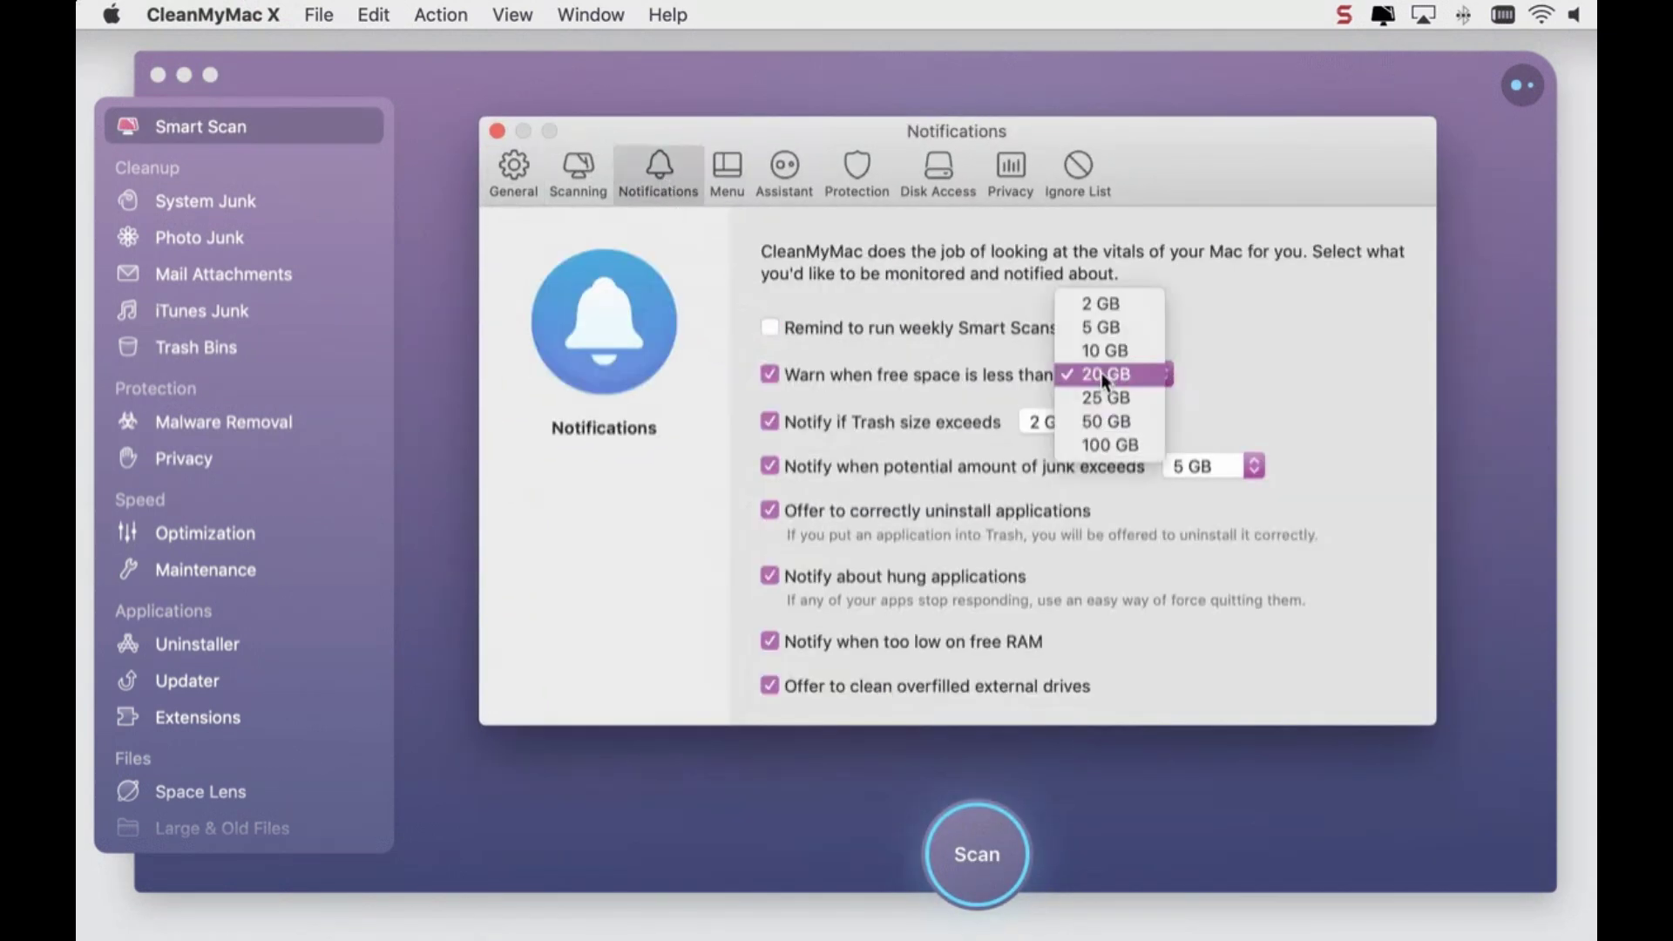
pyautogui.click(1093, 418)
pyautogui.click(1197, 466)
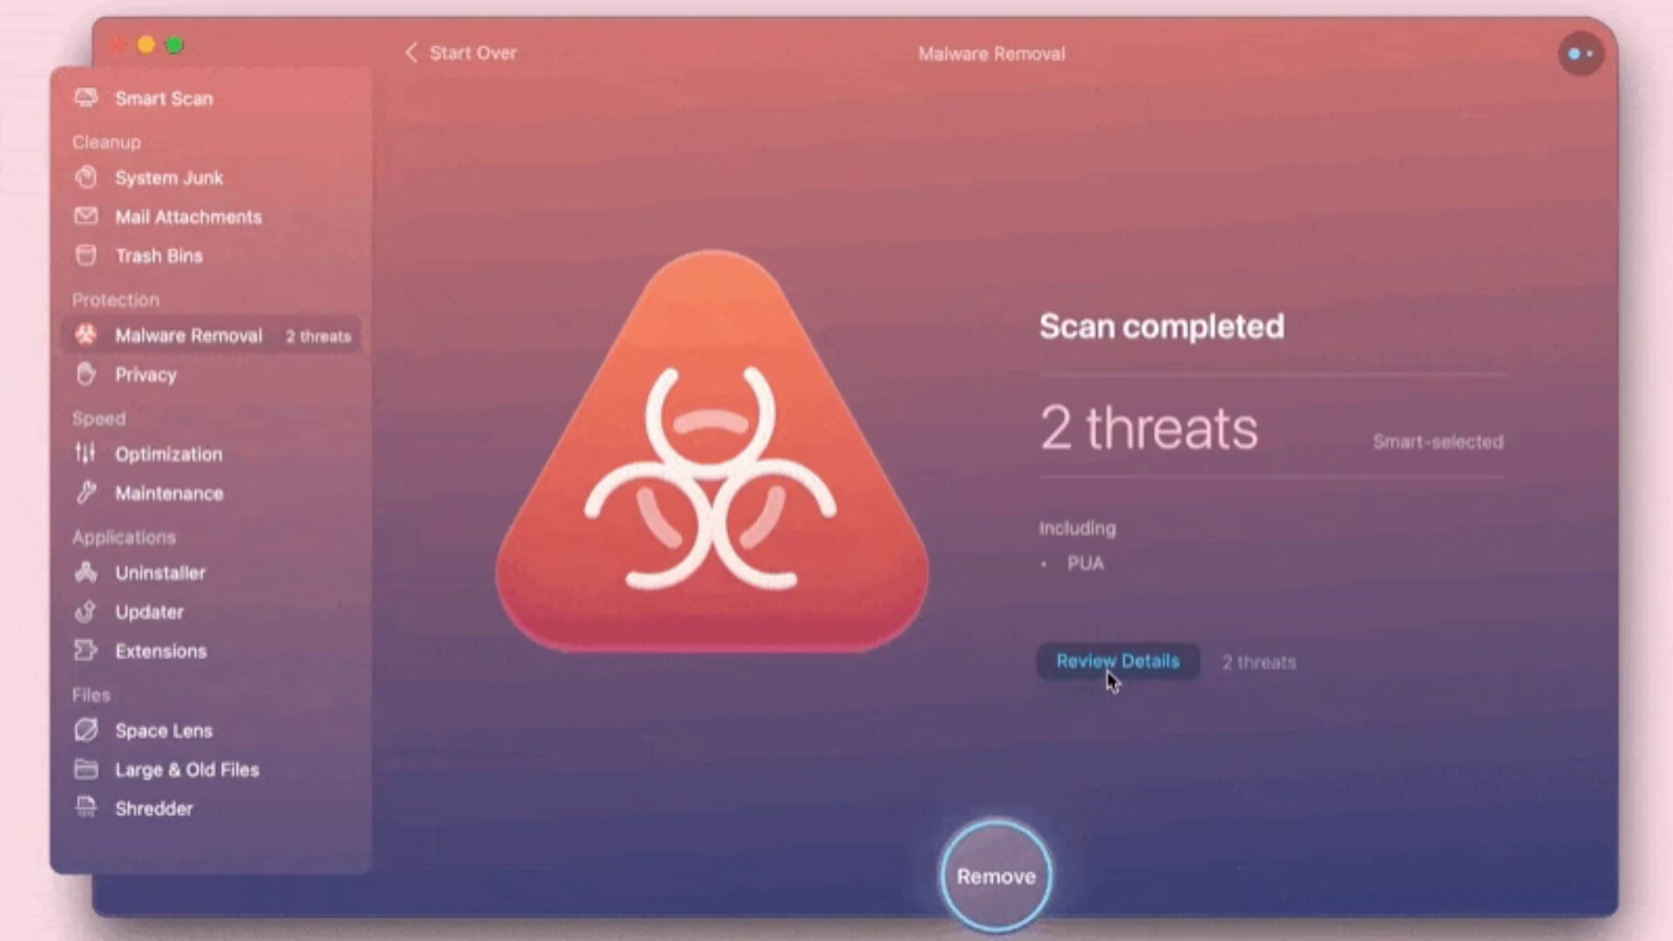
pyautogui.click(1108, 676)
pyautogui.moveTo(1281, 385)
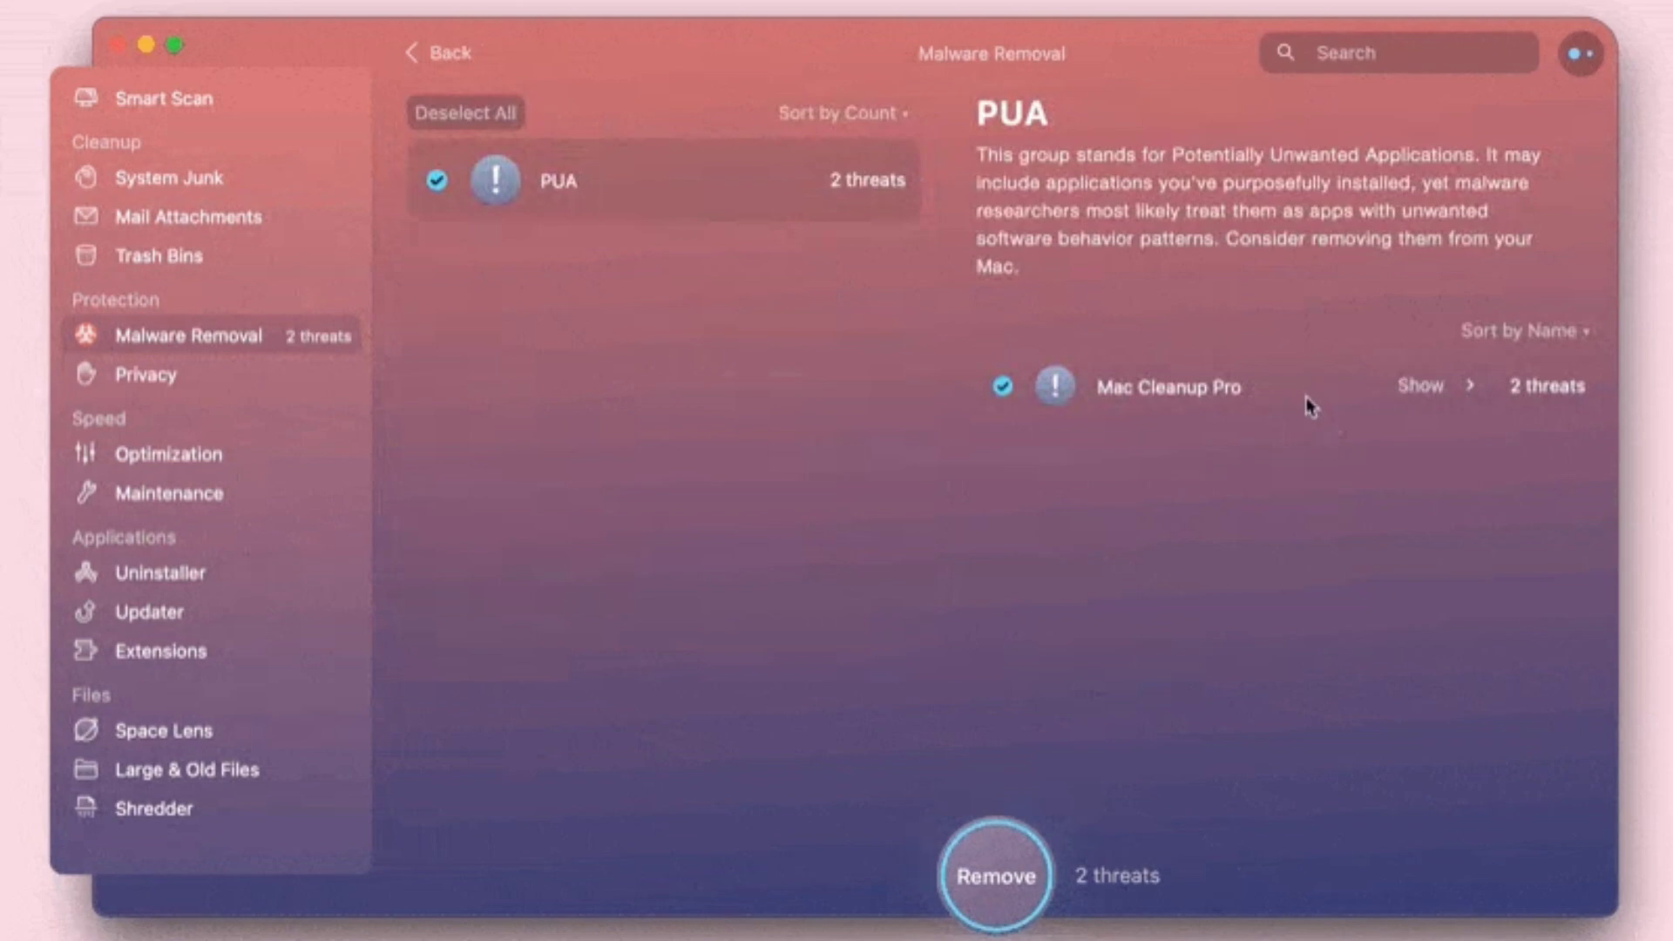
# Reset The Unarchiver in the Uninstaller instead of uninstalling it.
pyautogui.click(1328, 439)
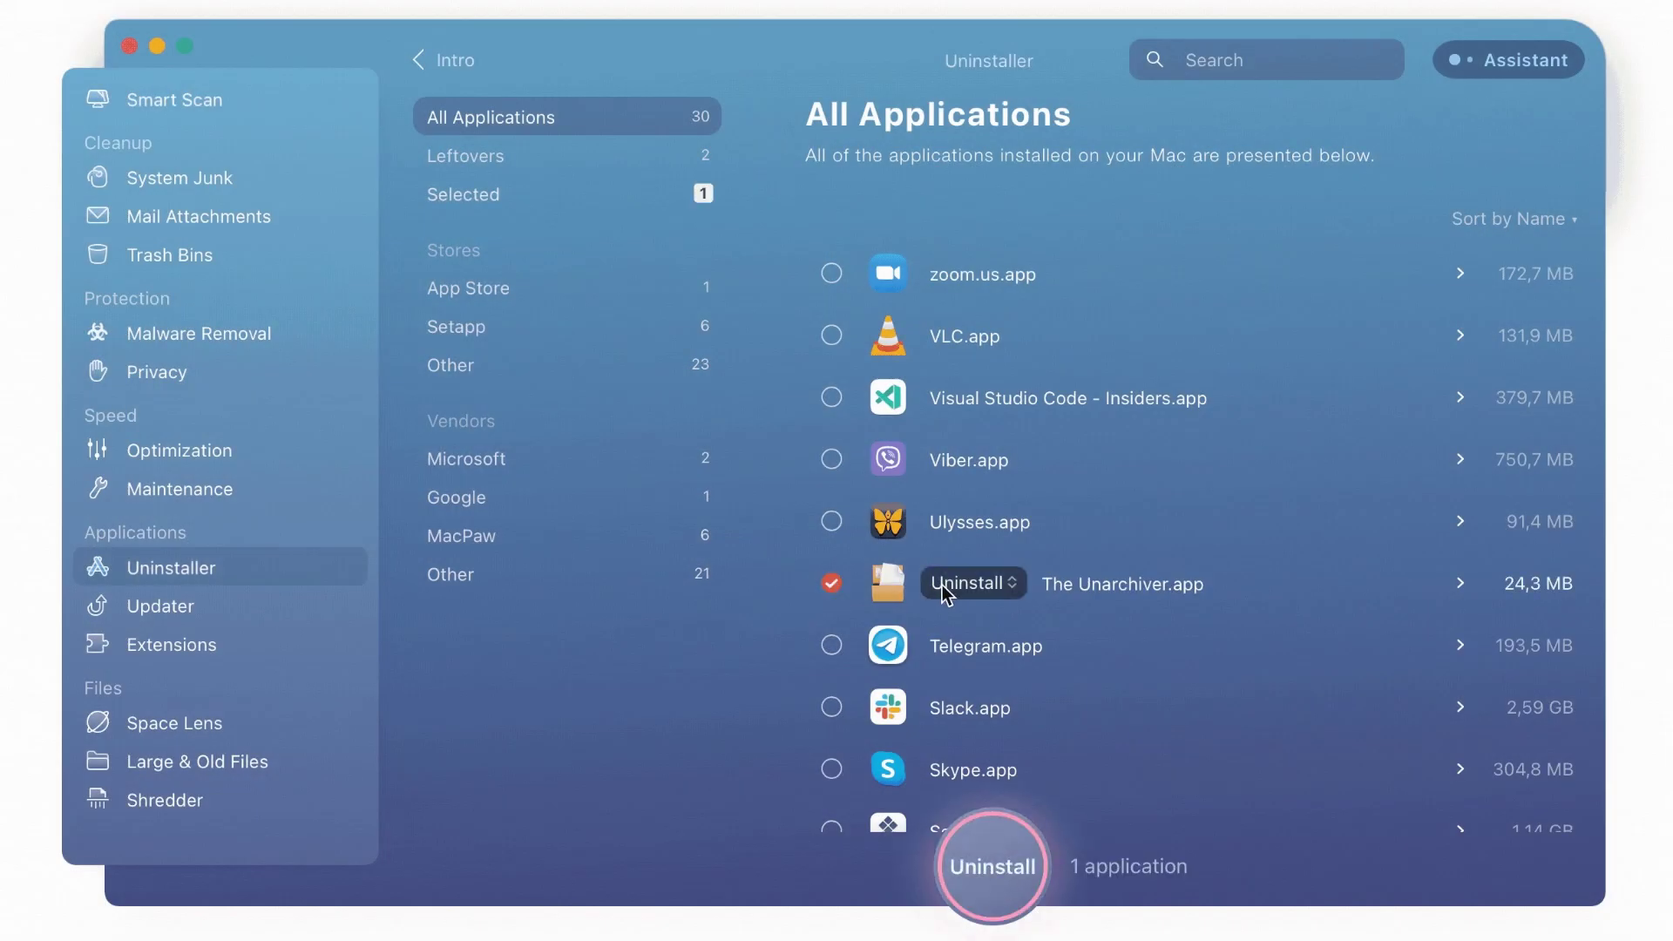
pyautogui.click(961, 623)
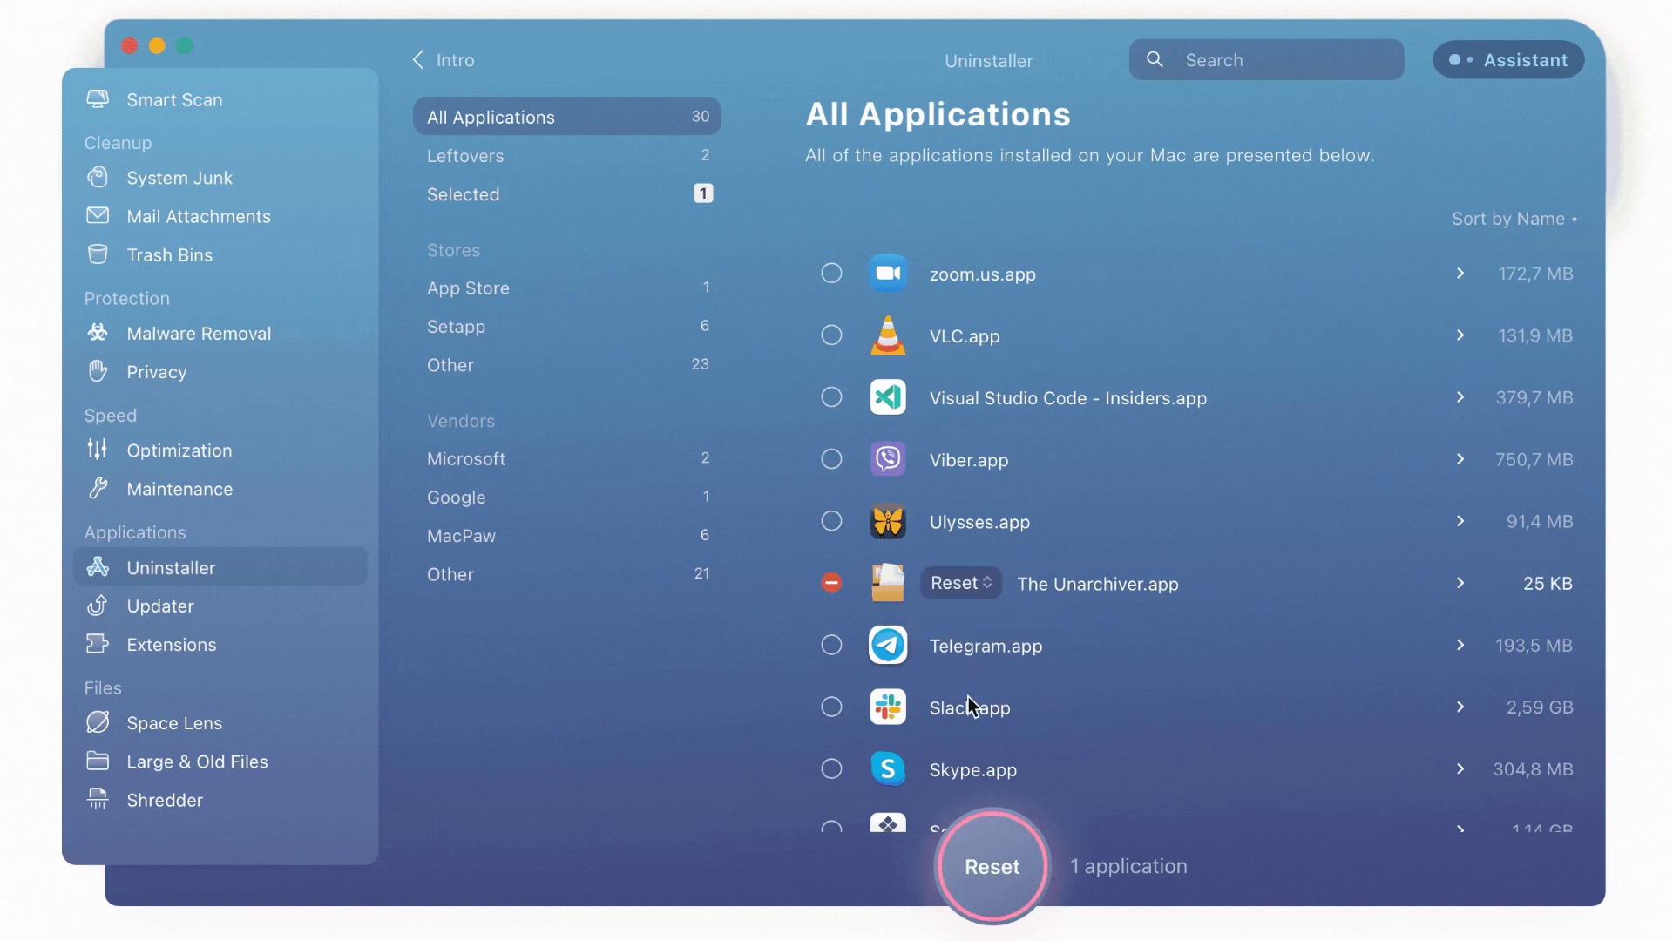
pyautogui.click(989, 837)
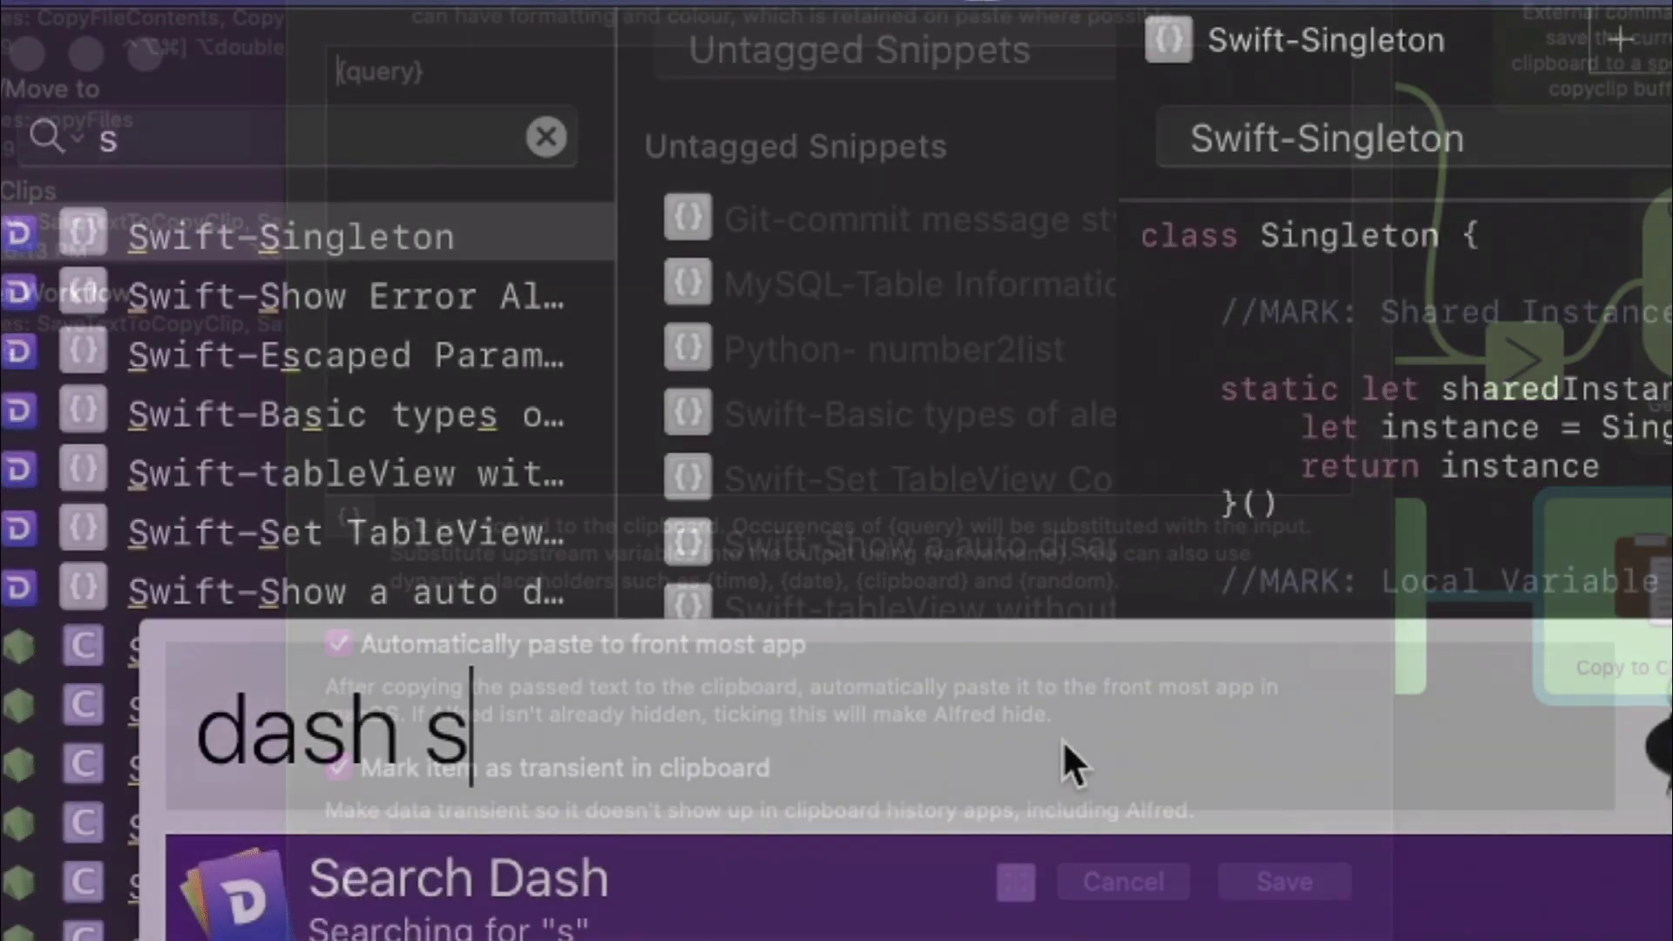
pyautogui.write('w')
# Delete the Swift term from the Alfred Dash search to prepare an HTML lookup.
pyautogui.press('BackSpace')
pyautogui.press('BackSpace')
pyautogui.press('BackSpace')
pyautogui.write('html')
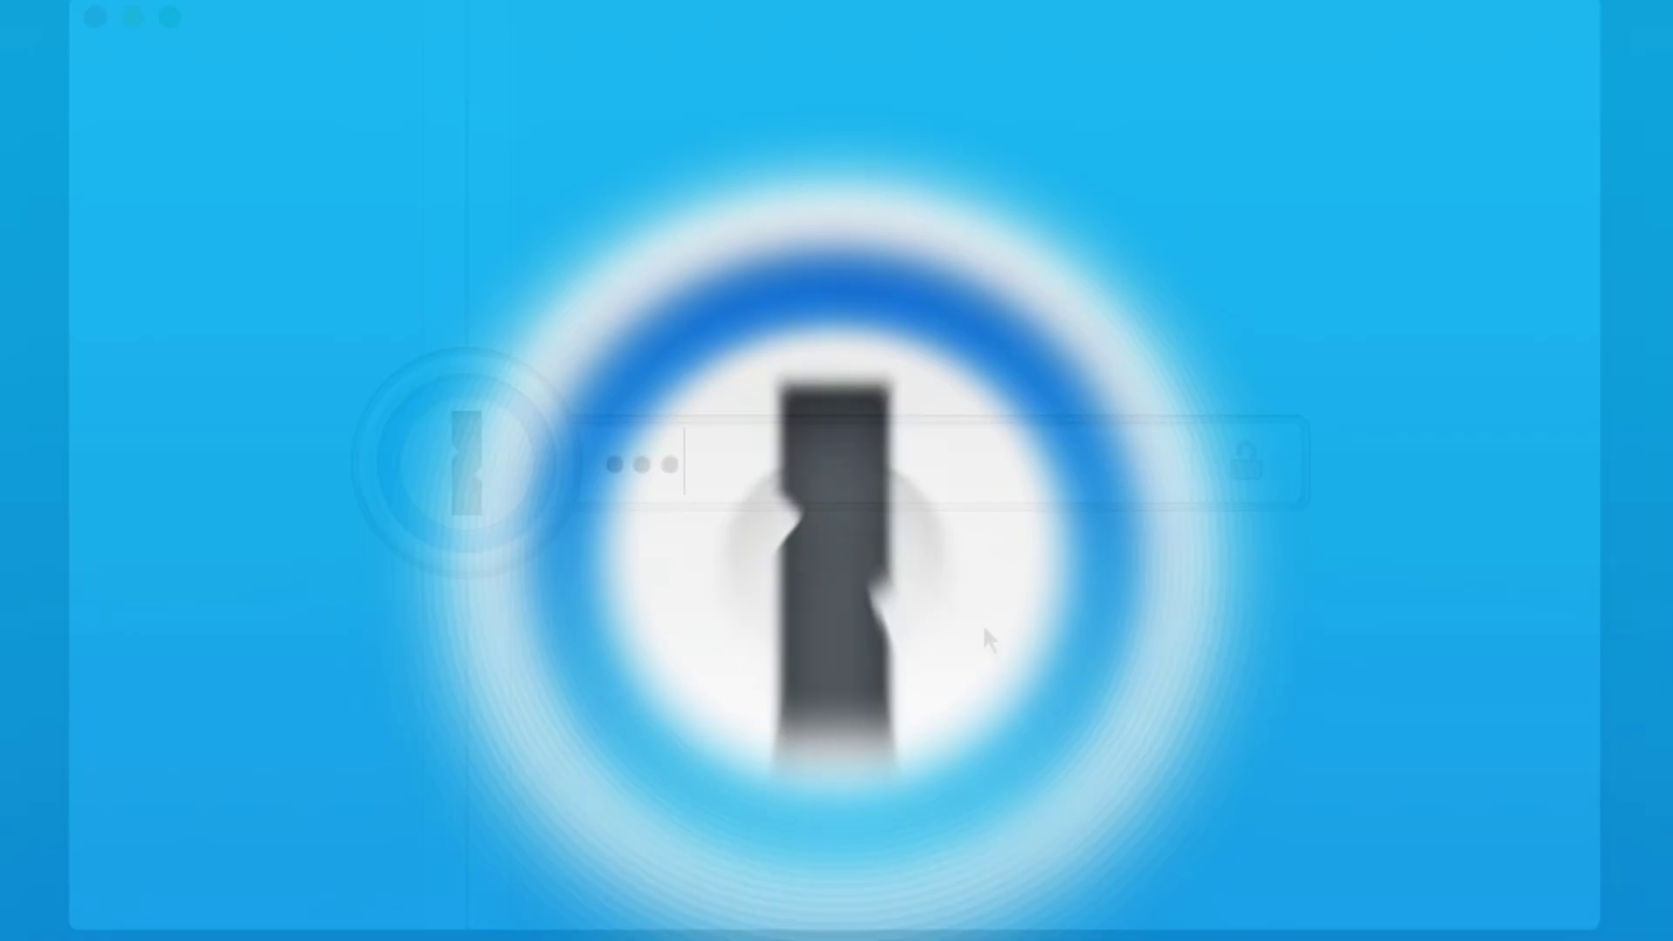
pyautogui.write('•••••••••')
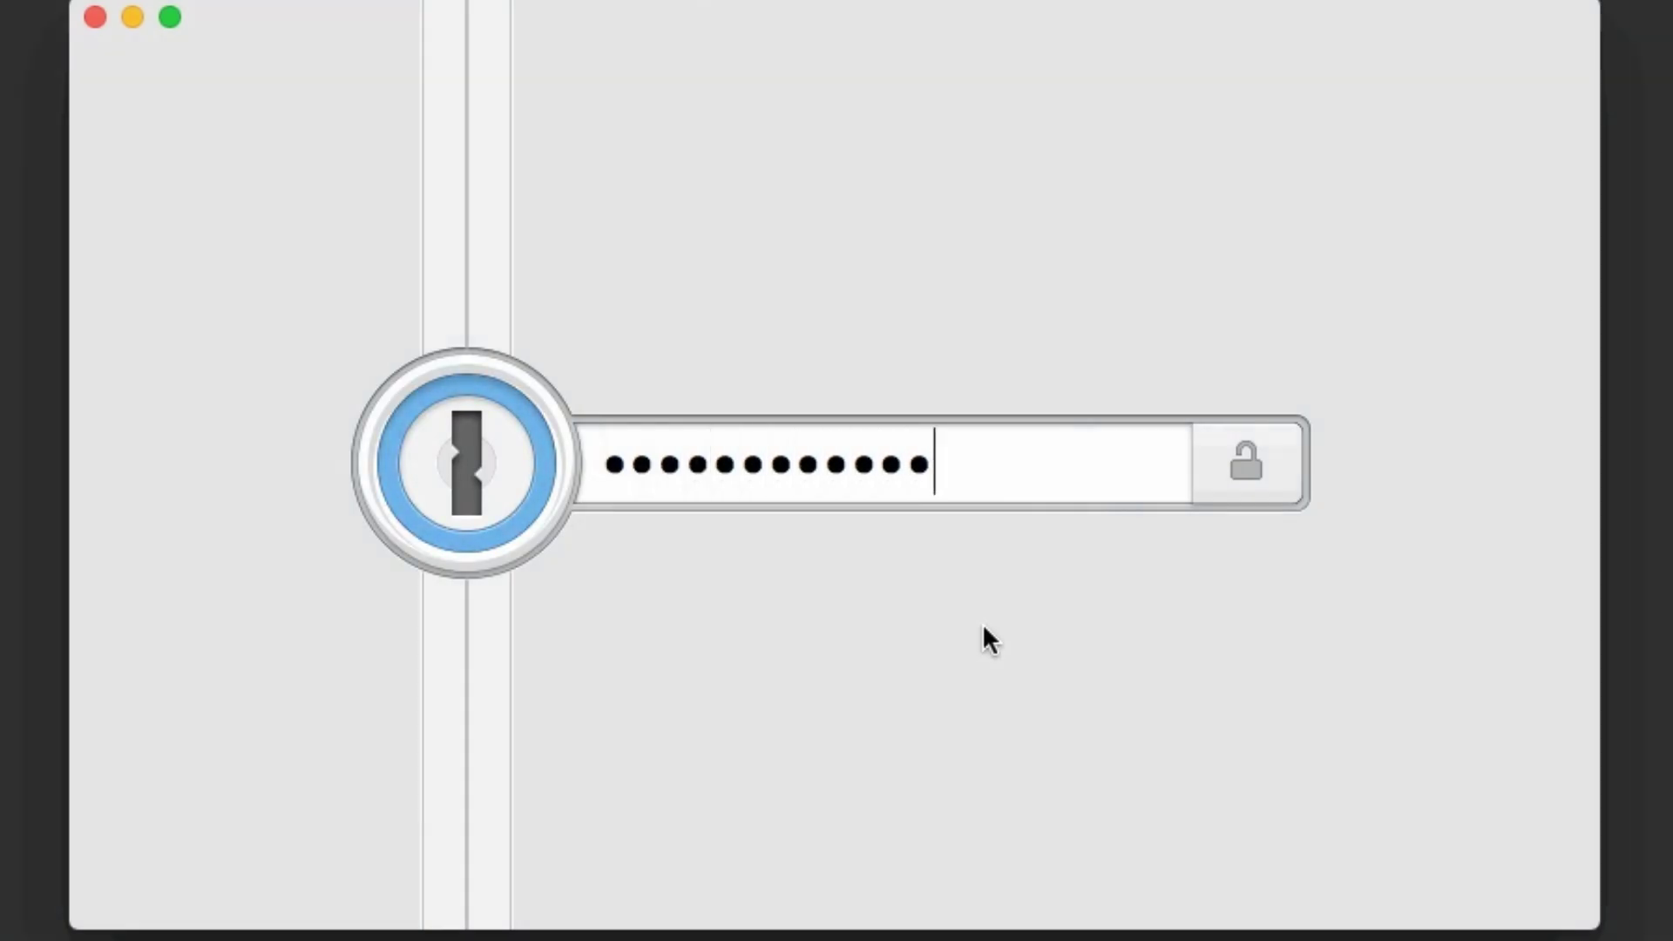
pyautogui.write('•••••••••')
# Unlock 1Password with the master password and create a vault named 'example vault'.
pyautogui.press('Return')
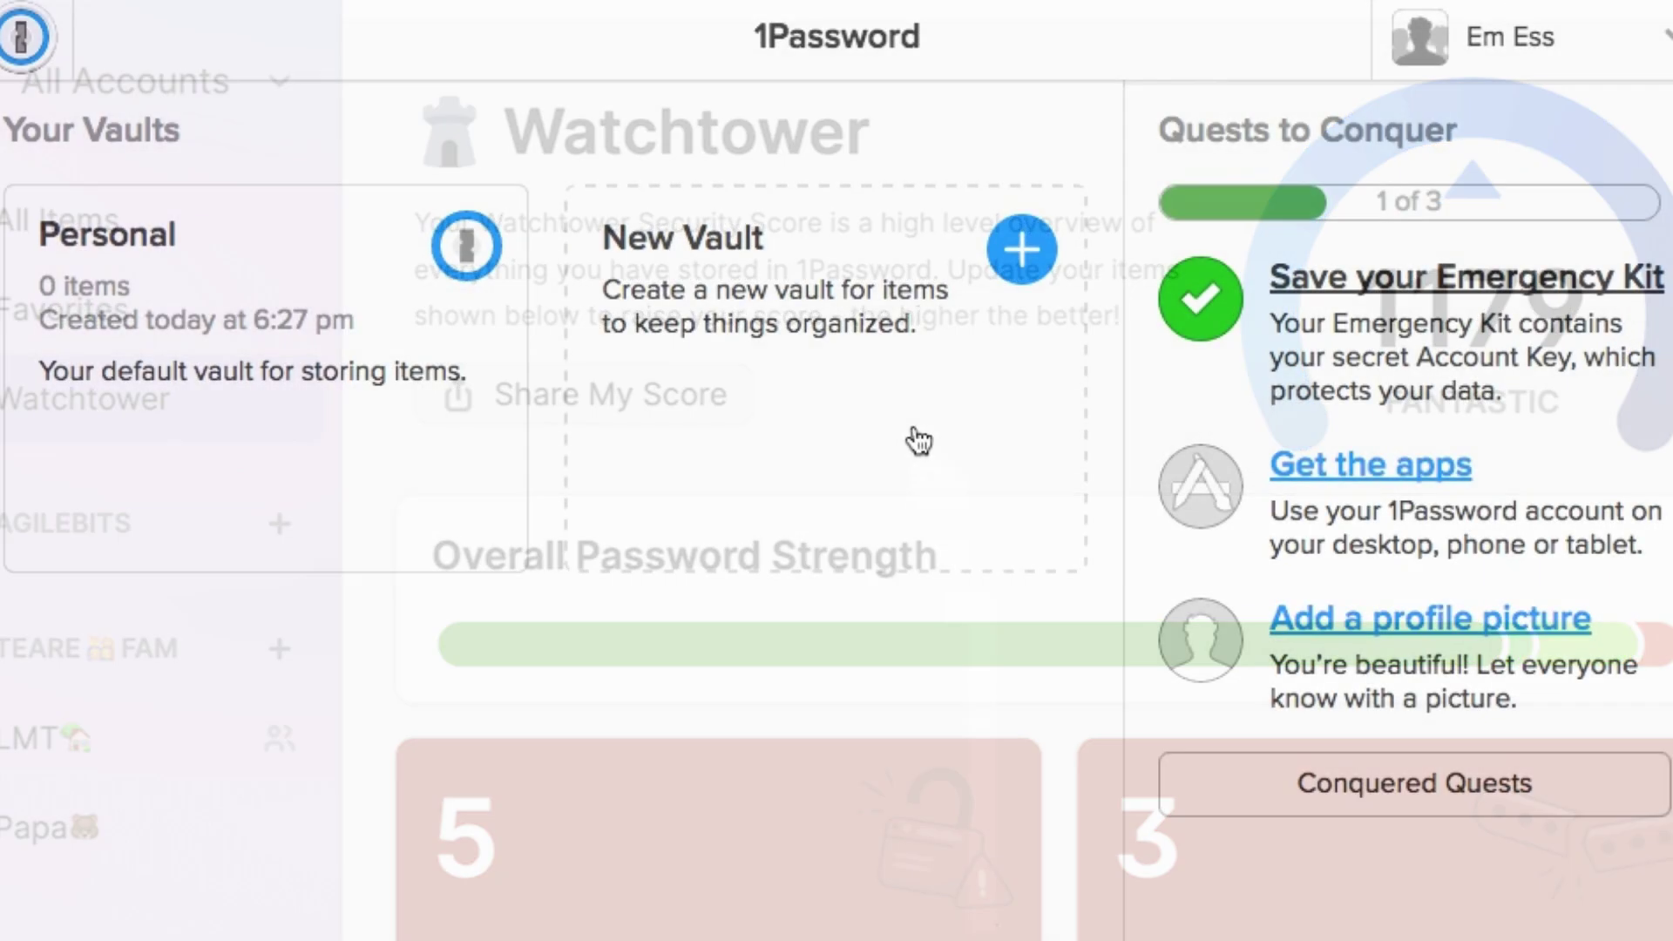
pyautogui.click(912, 431)
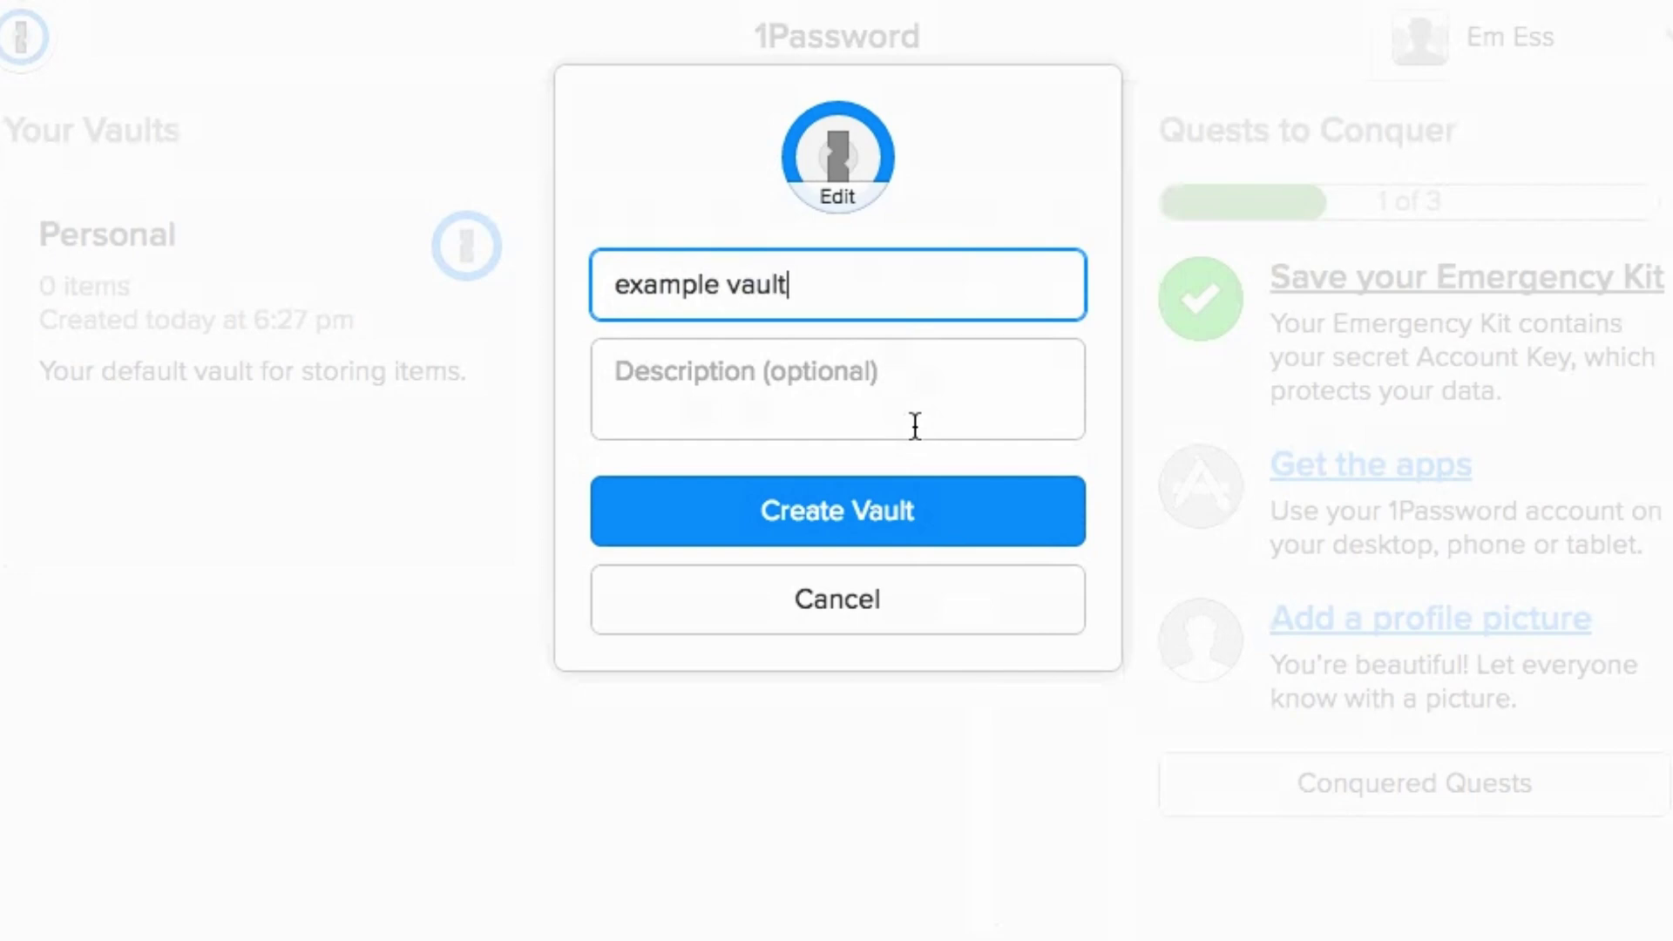
pyautogui.click(864, 496)
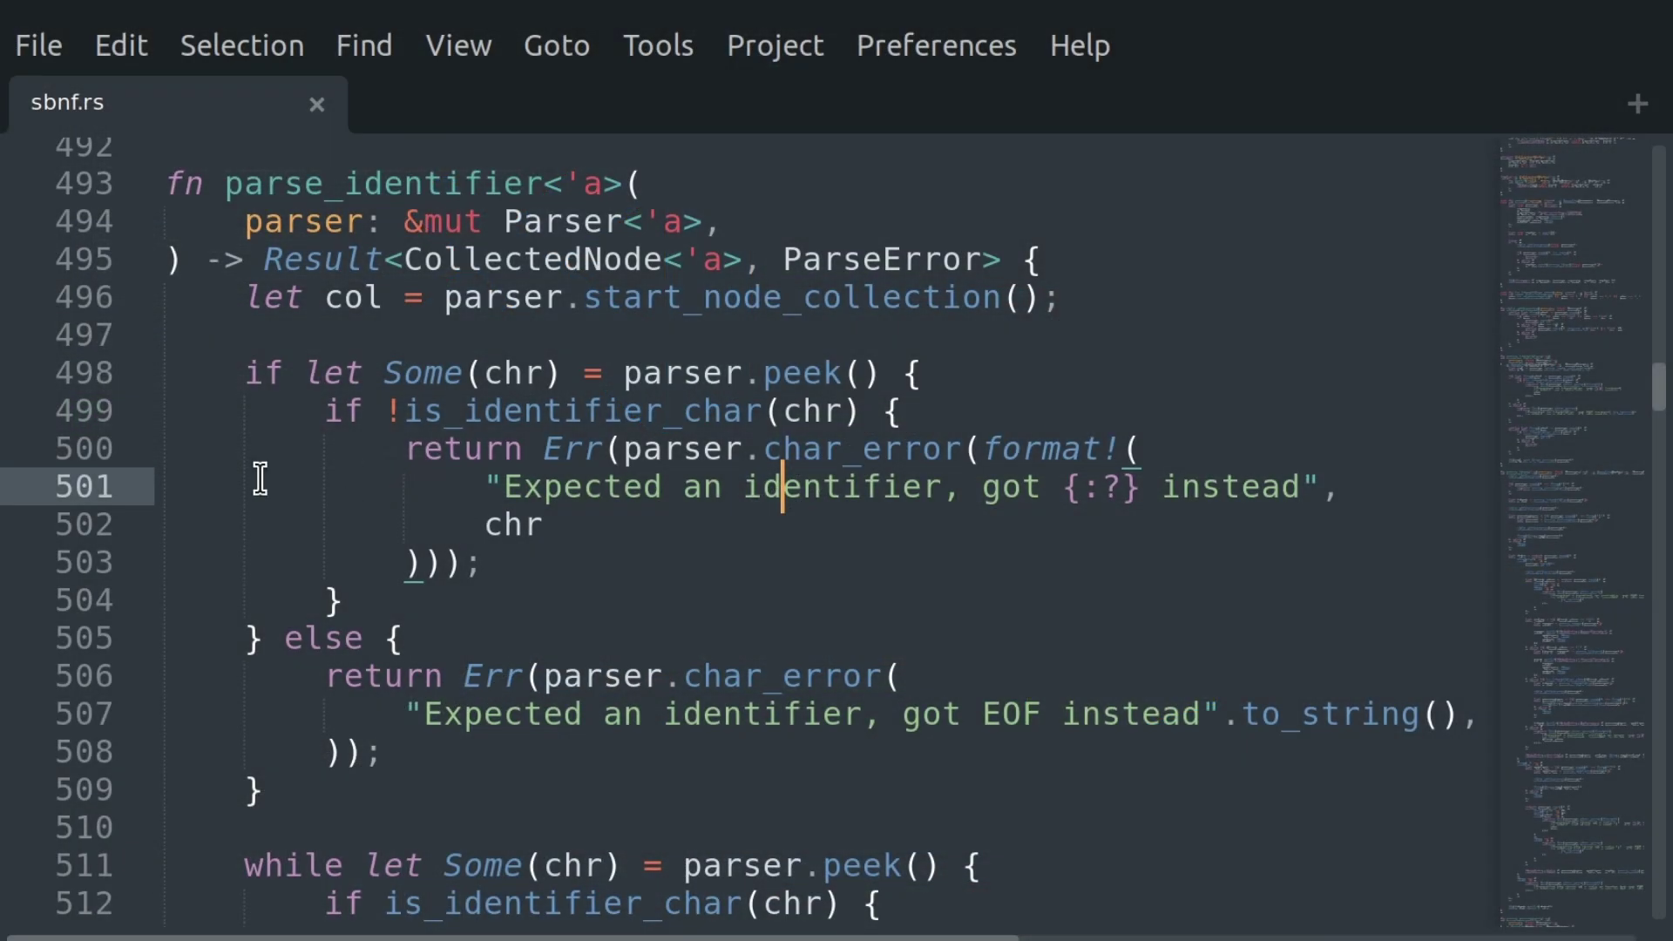
# Fold the format! arguments, is_identifier_char block, if let block, then the whole parse_identifier body.
pyautogui.click(132, 446)
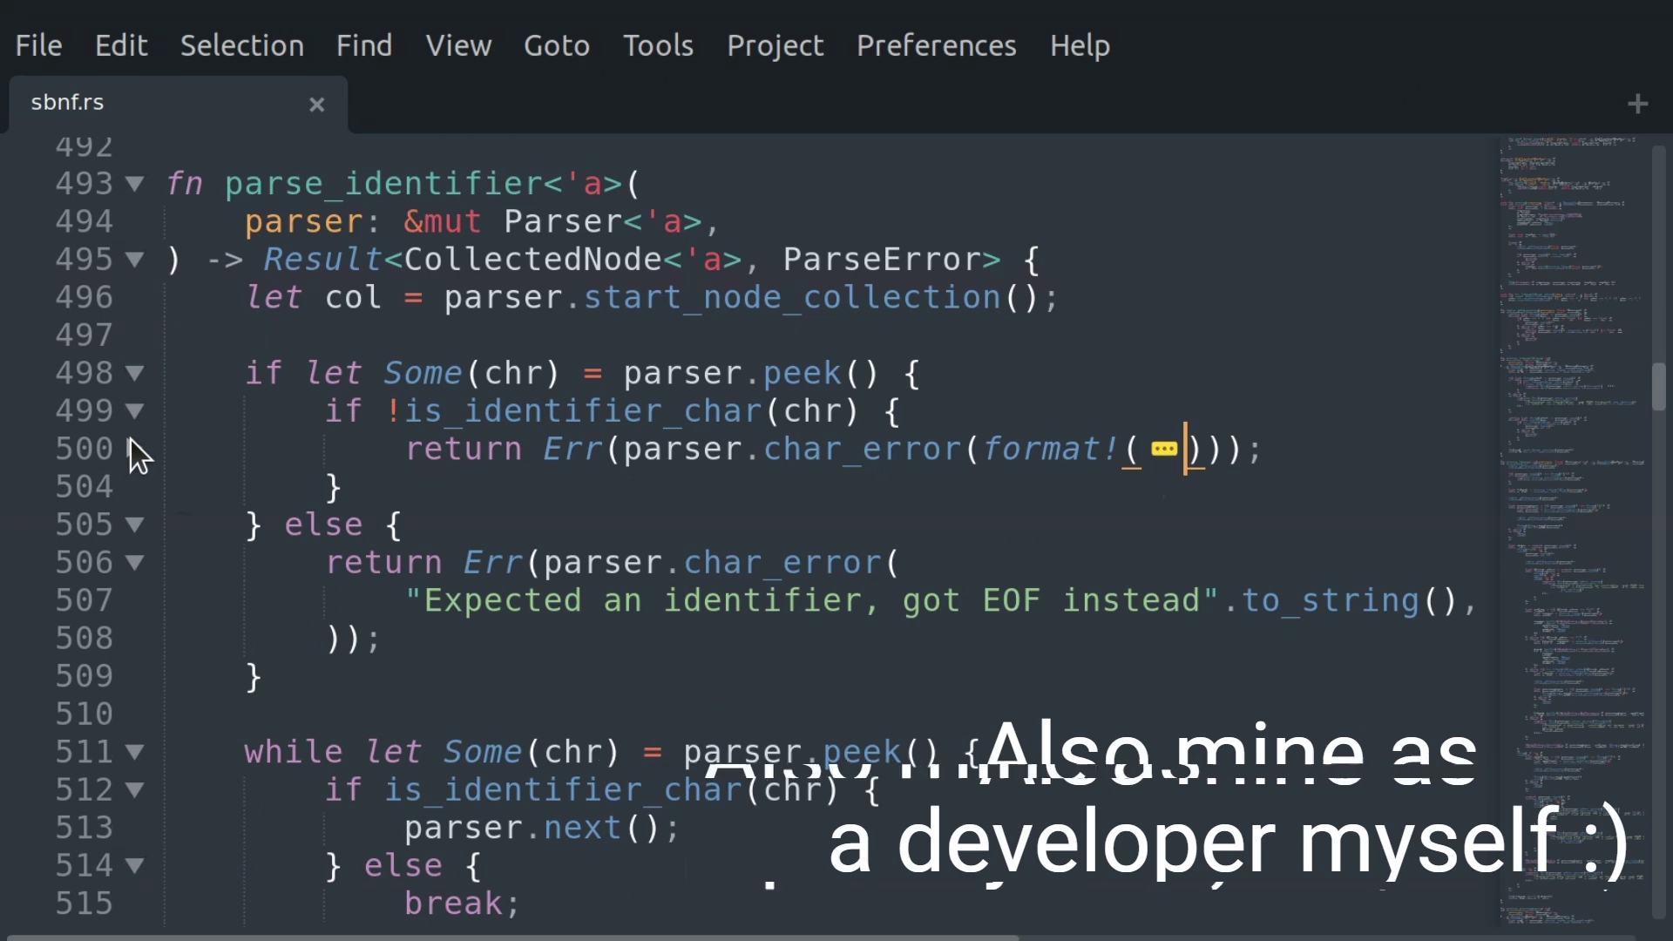
pyautogui.click(132, 412)
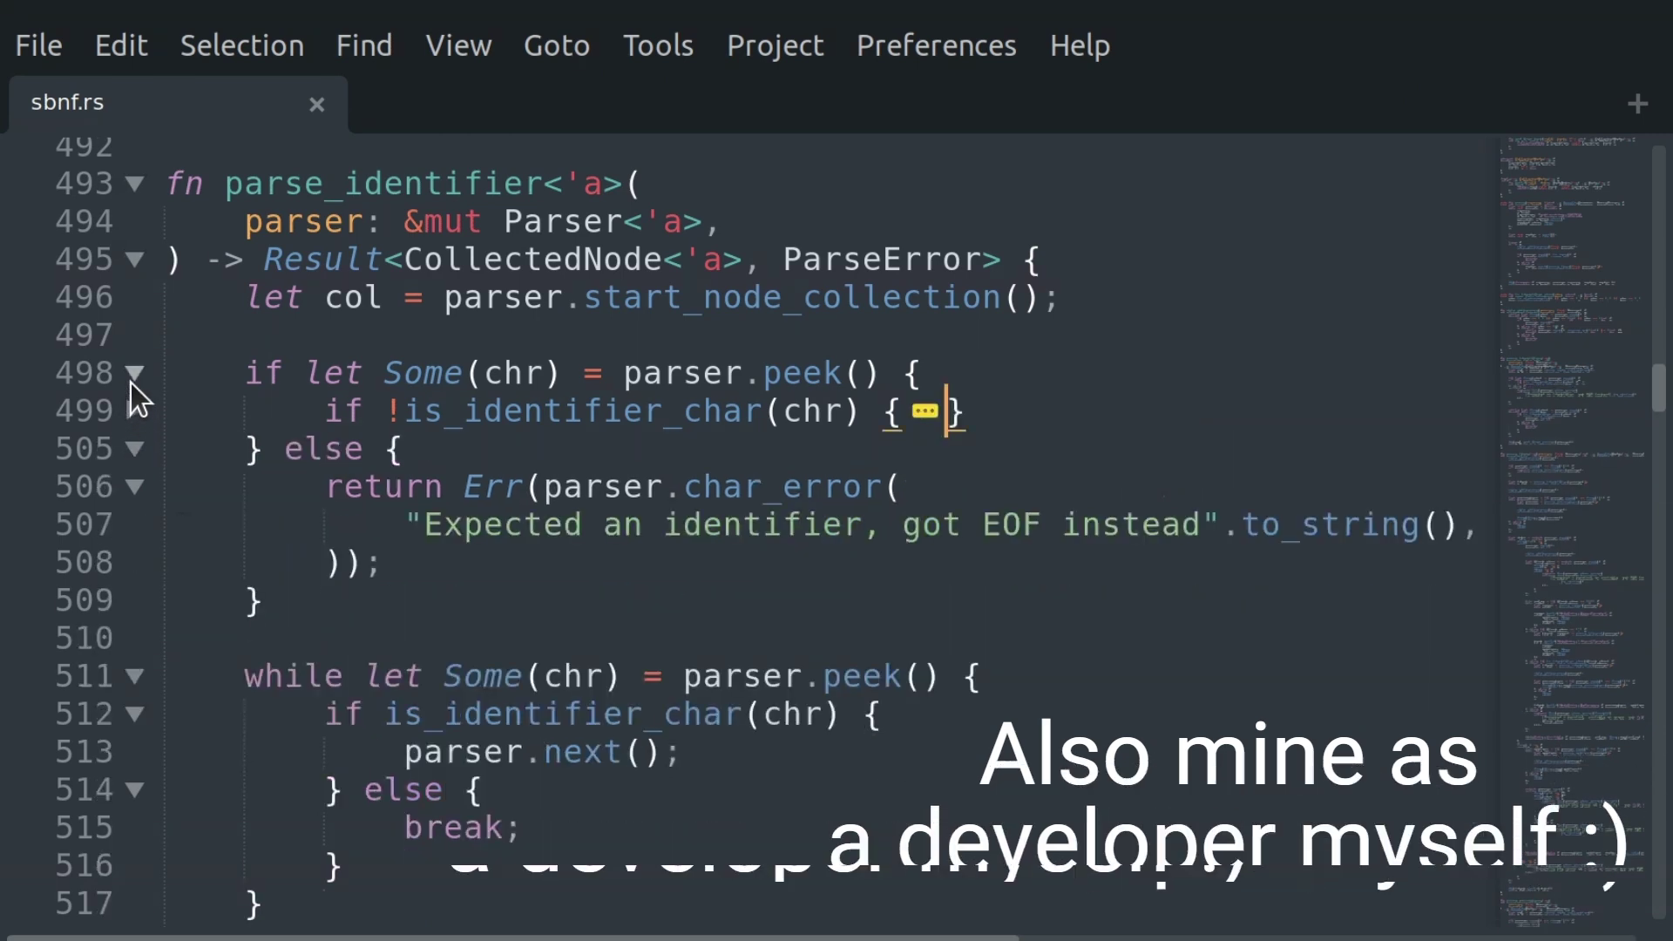
pyautogui.click(132, 374)
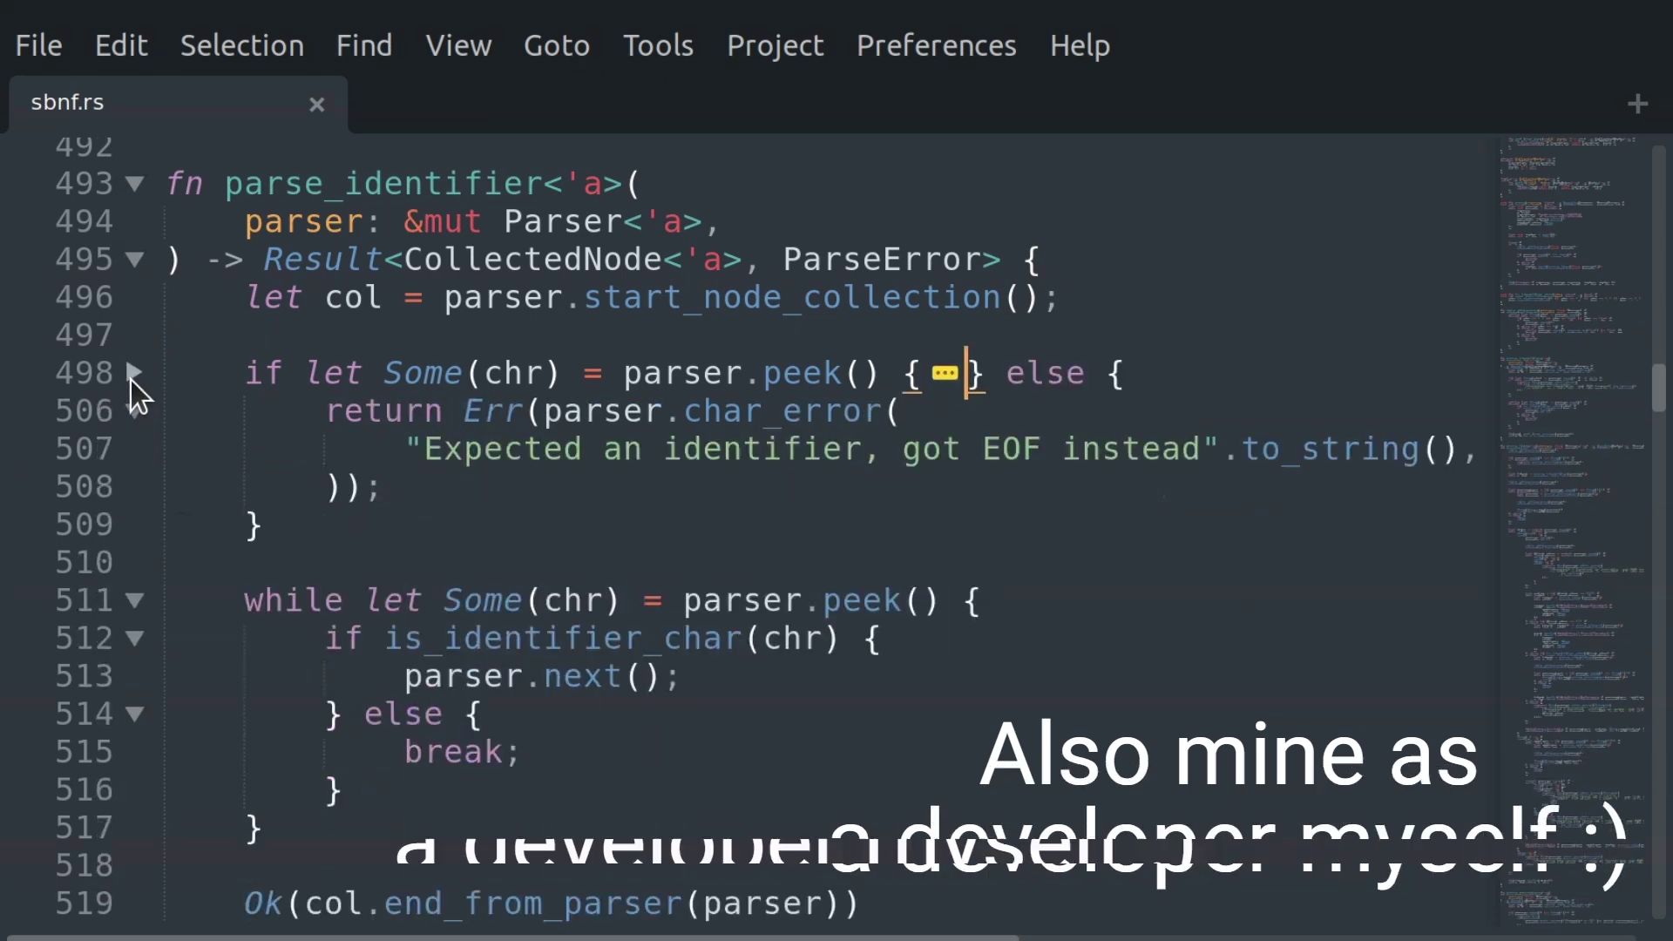
pyautogui.click(133, 260)
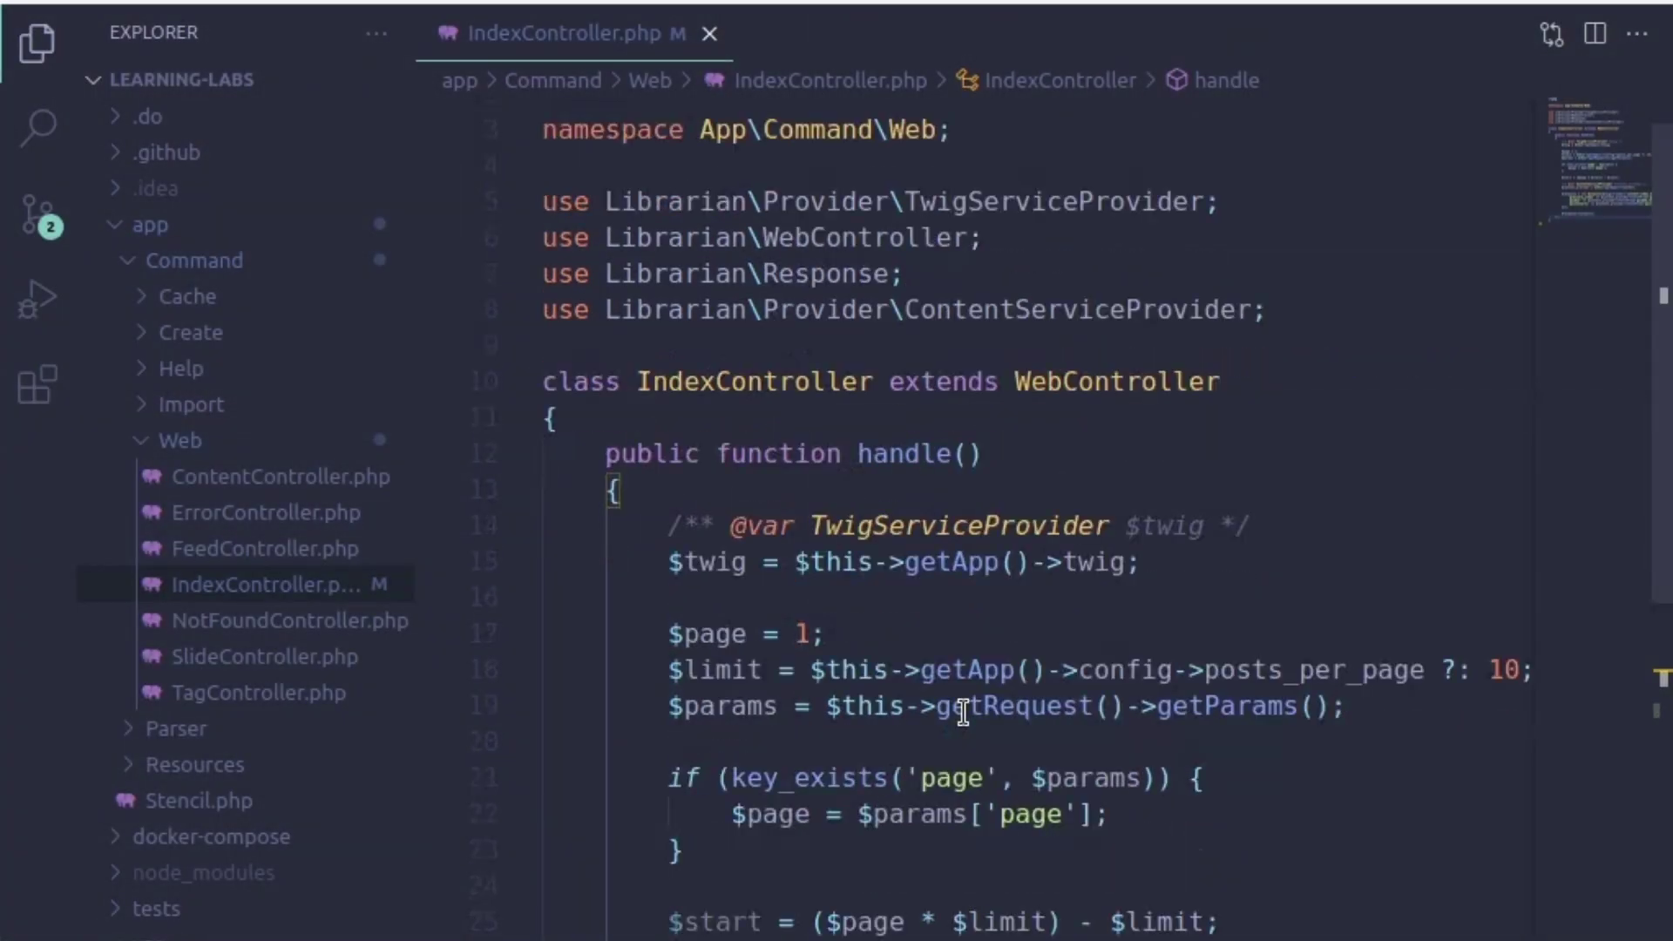
pyautogui.scroll(-9, 964, 710)
# Insert a new line after handle() in IndexController.php for the new public function.
pyautogui.press('Return')
pyautogui.press('Return')
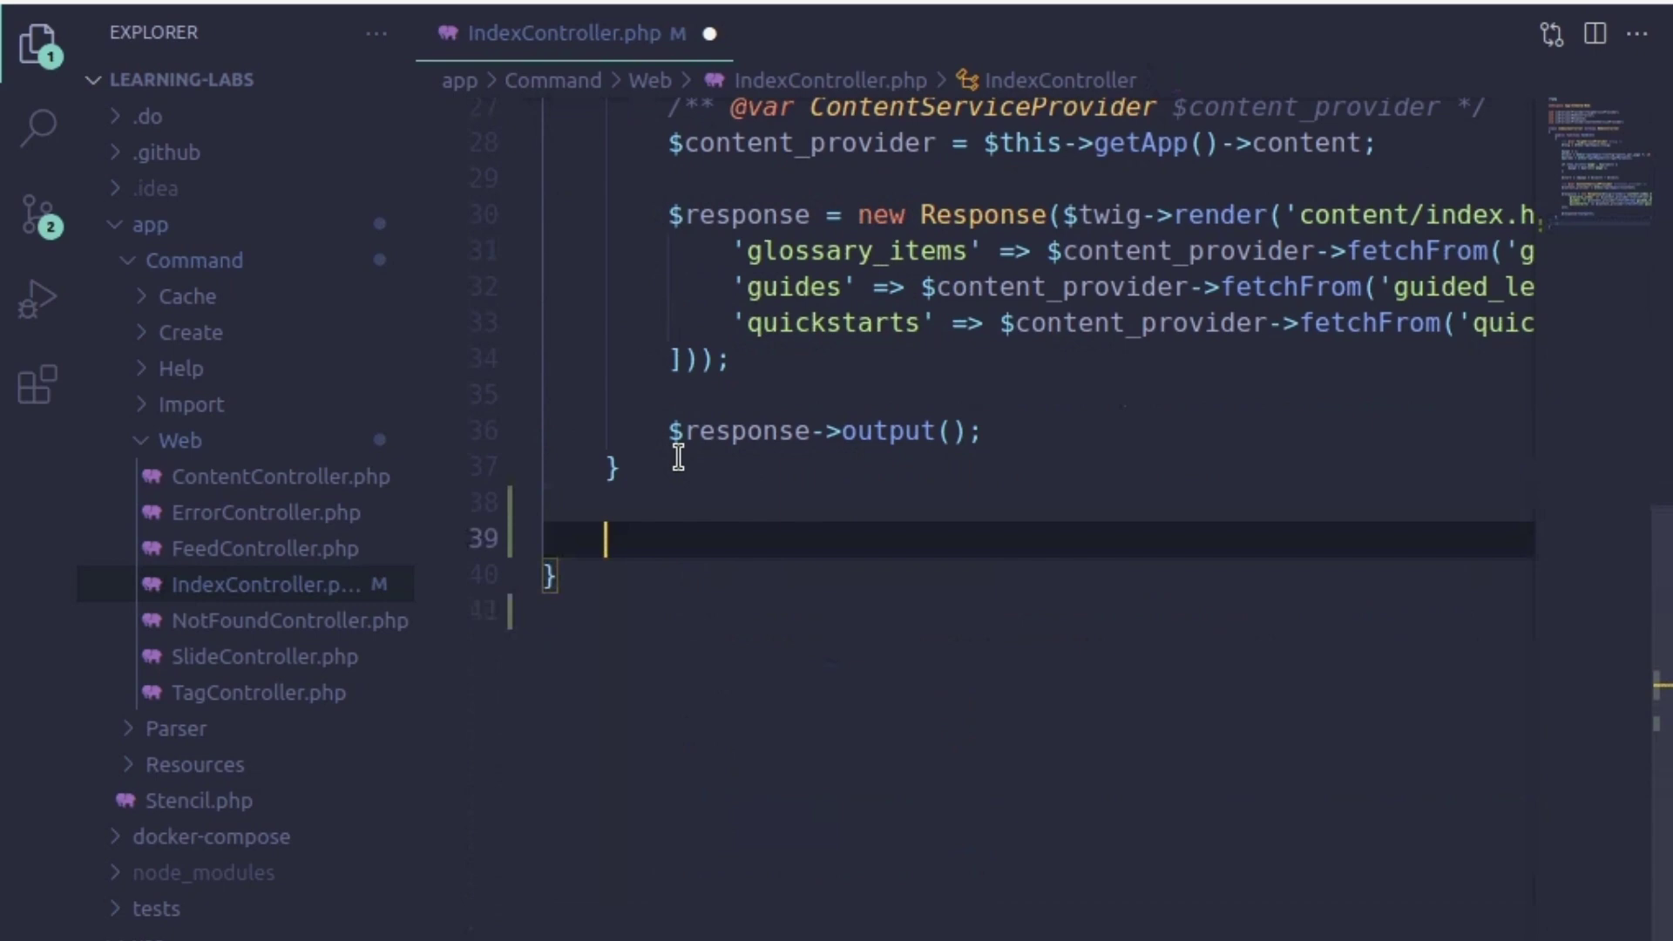
pyautogui.write('public func')
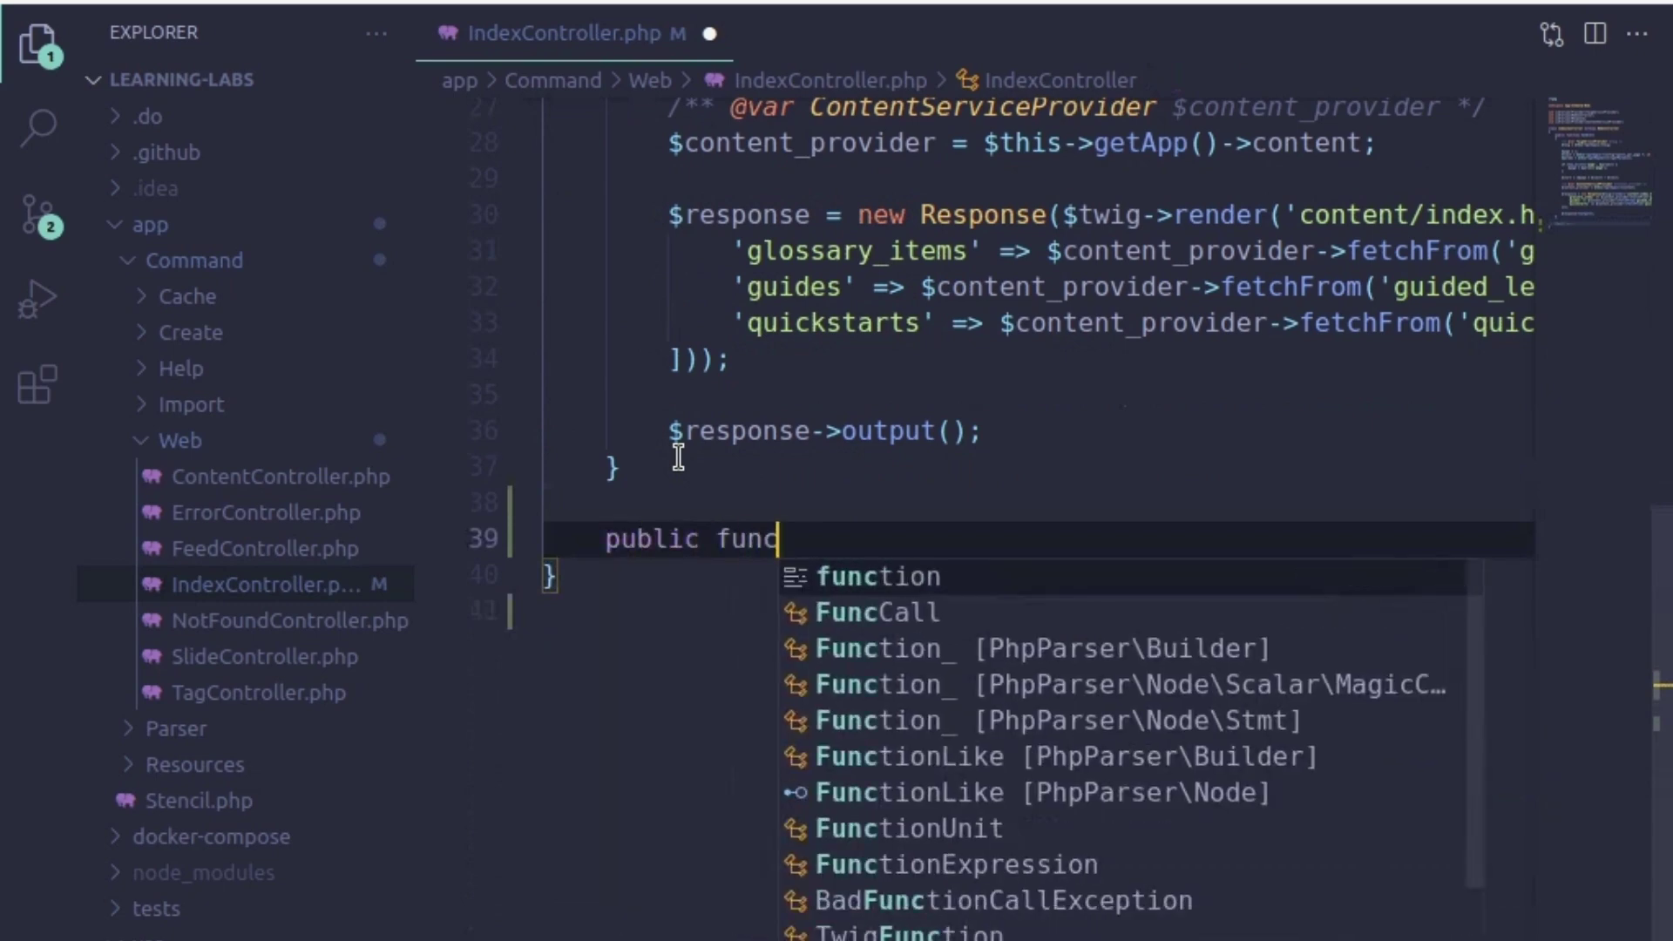
pyautogui.write('tion t')
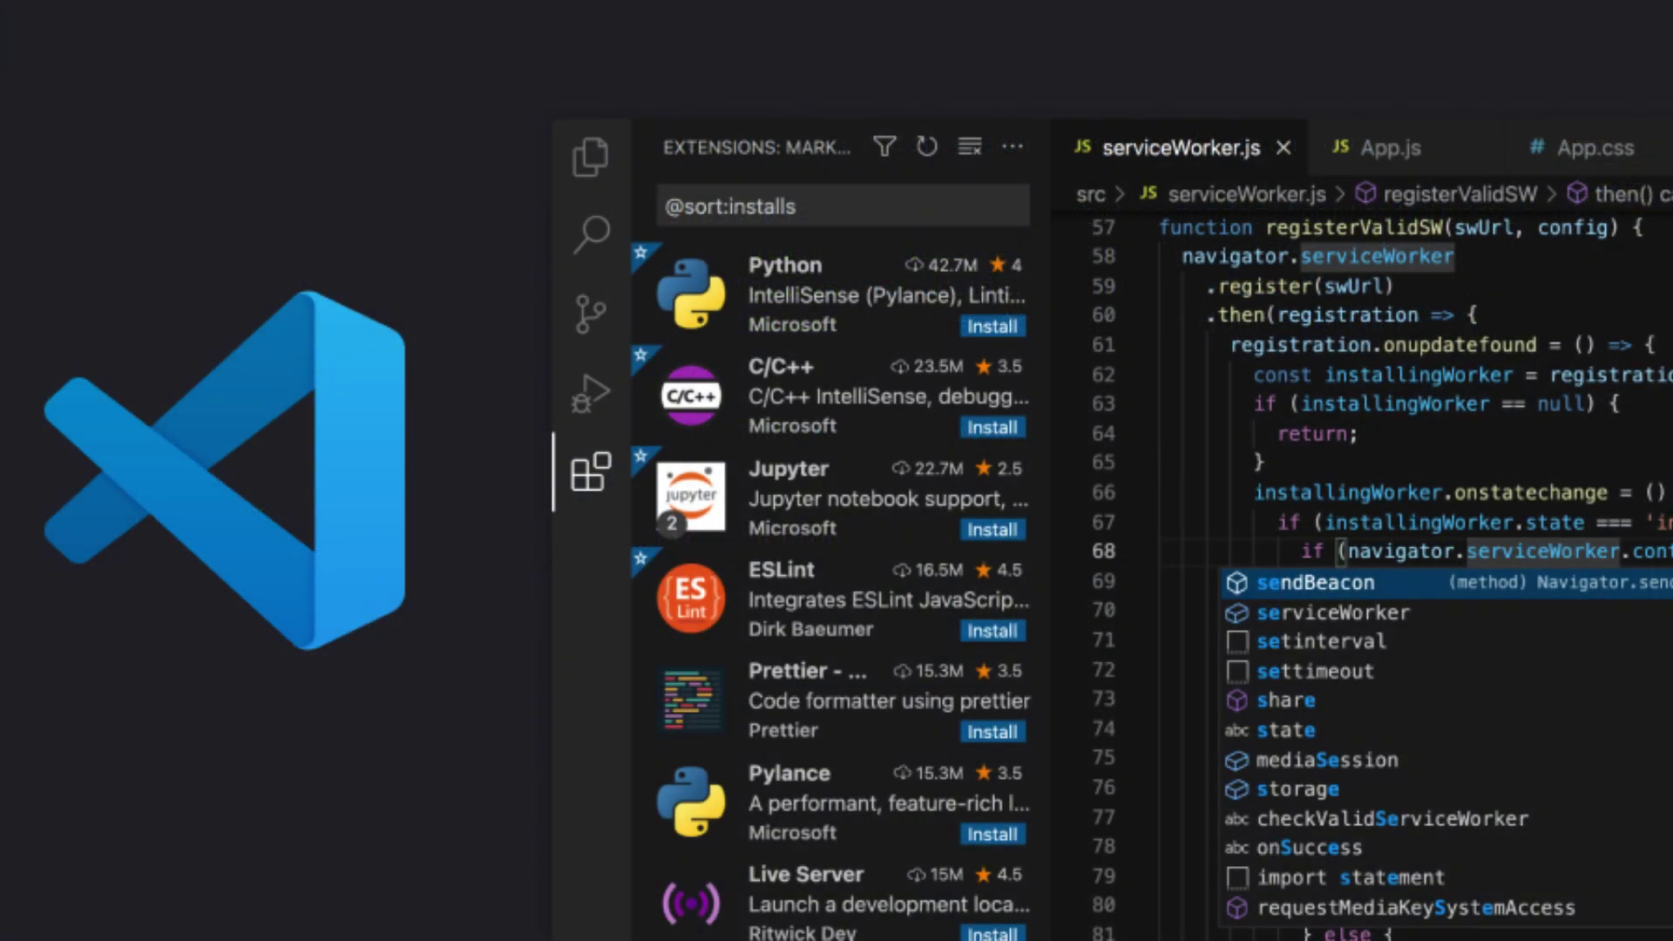